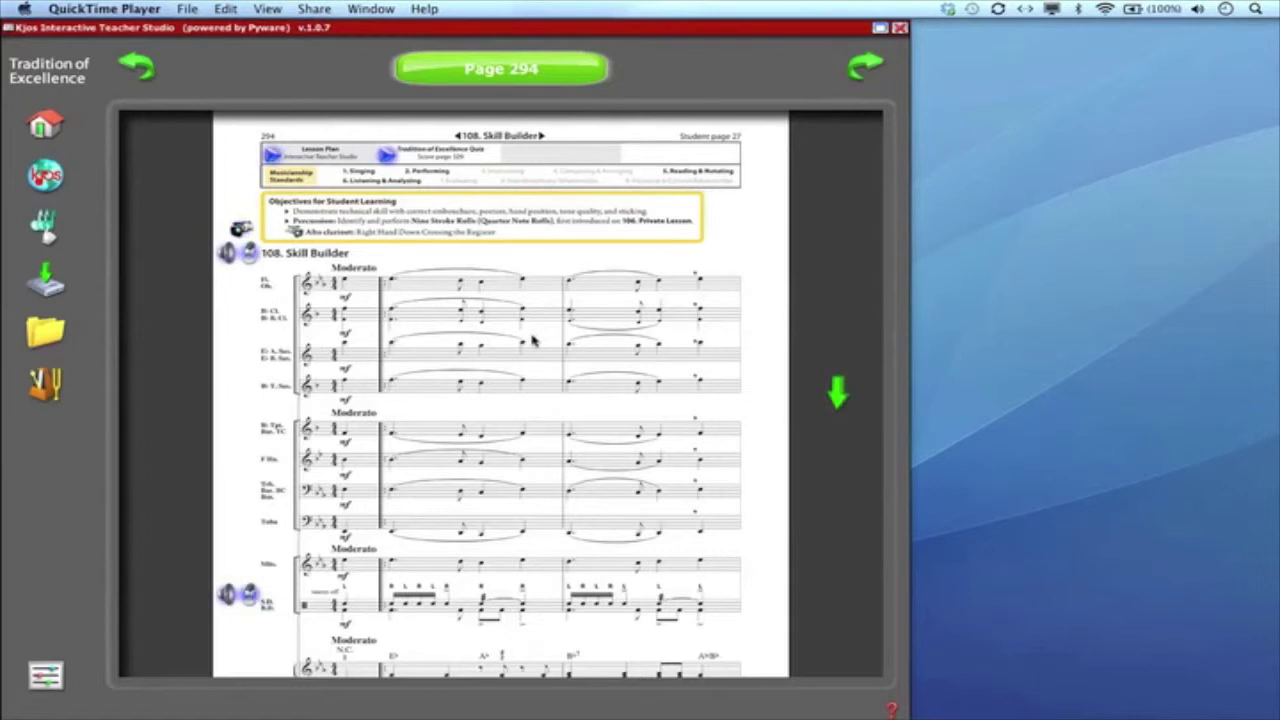
Bring the Kjos Interactive Teacher Studio window in front of QuickTime Player.
left_click(40, 287)
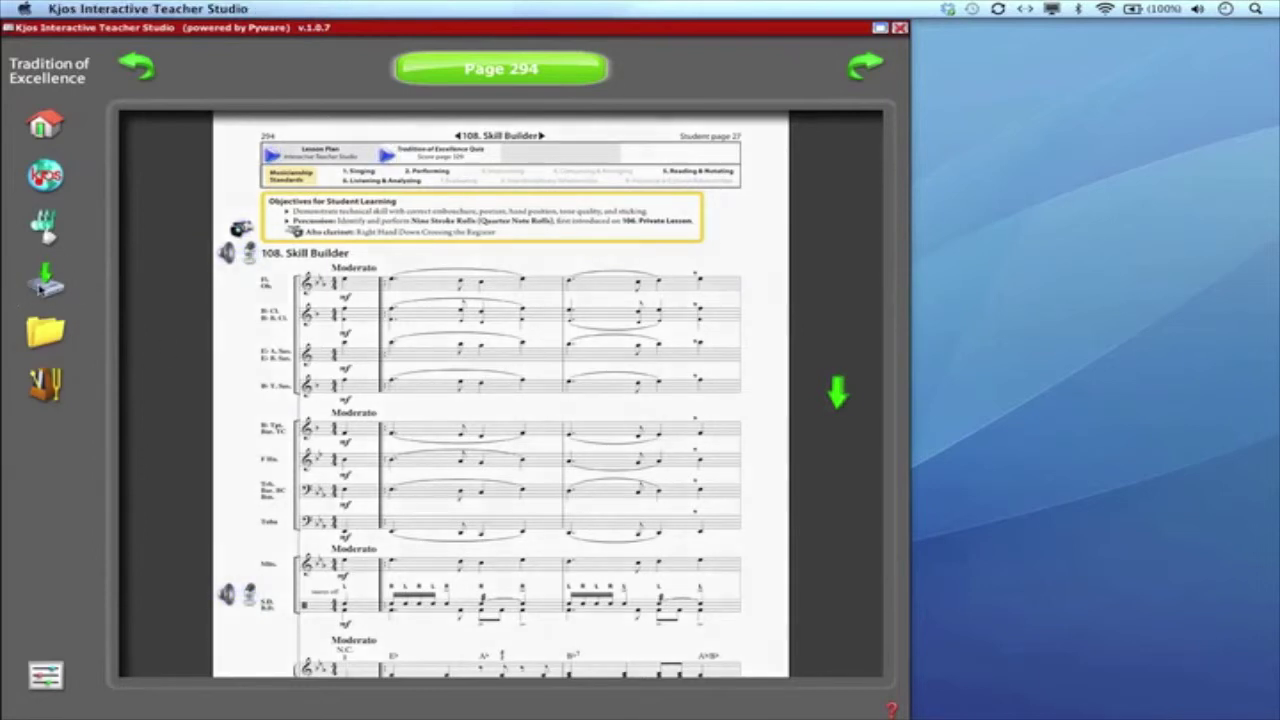
Open the Media Downloader and download the iTunes Audio set (855.7 MB), leaving Windows Media Audio unticked.
left_click(40, 285)
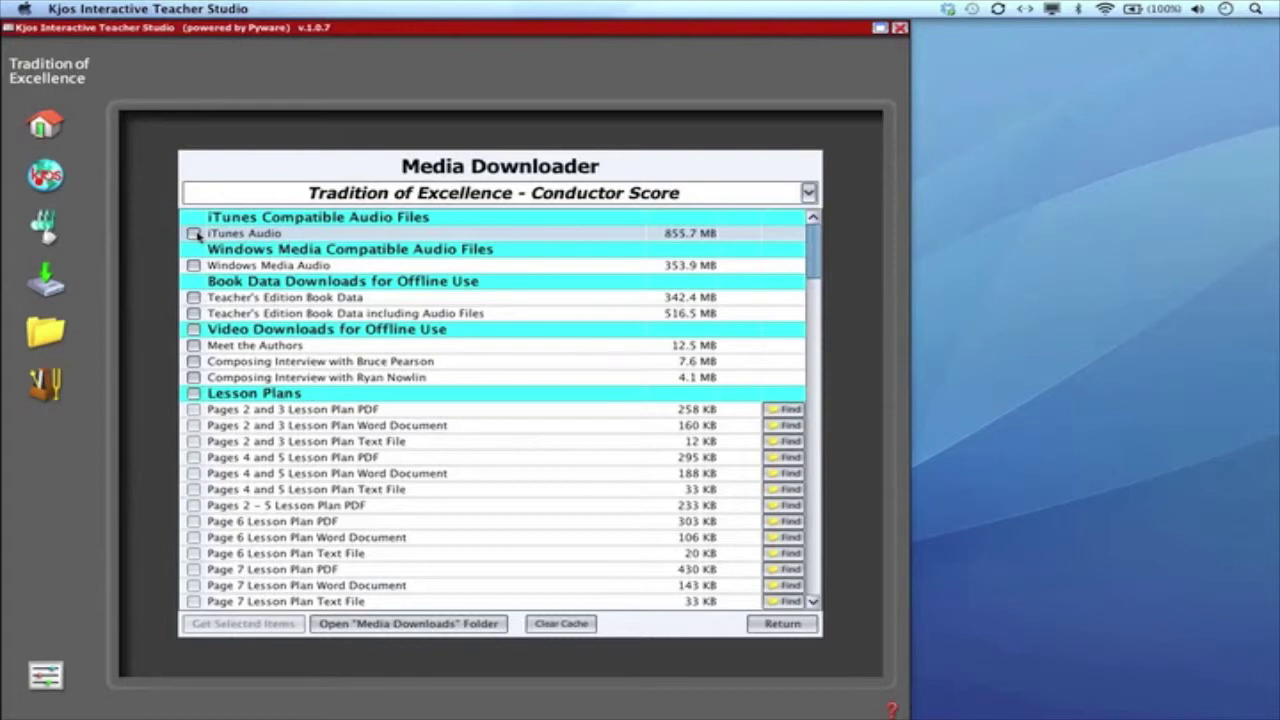
left_click(195, 233)
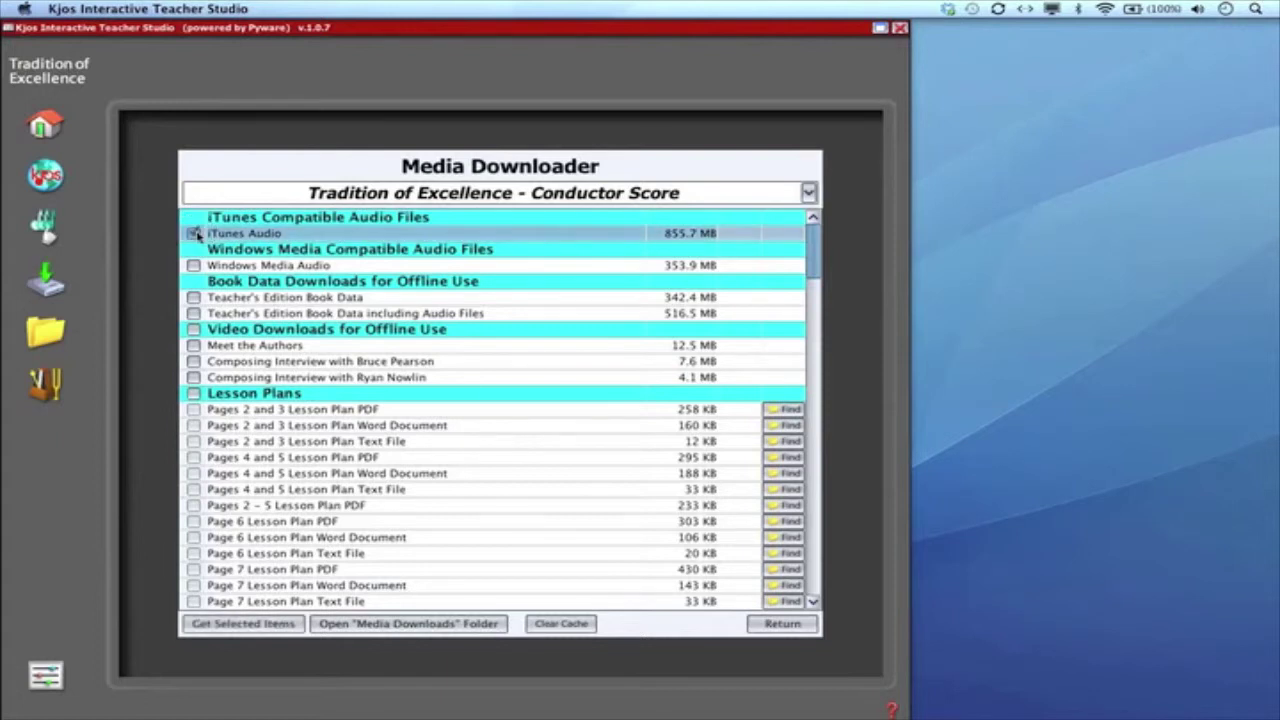
left_click(194, 265)
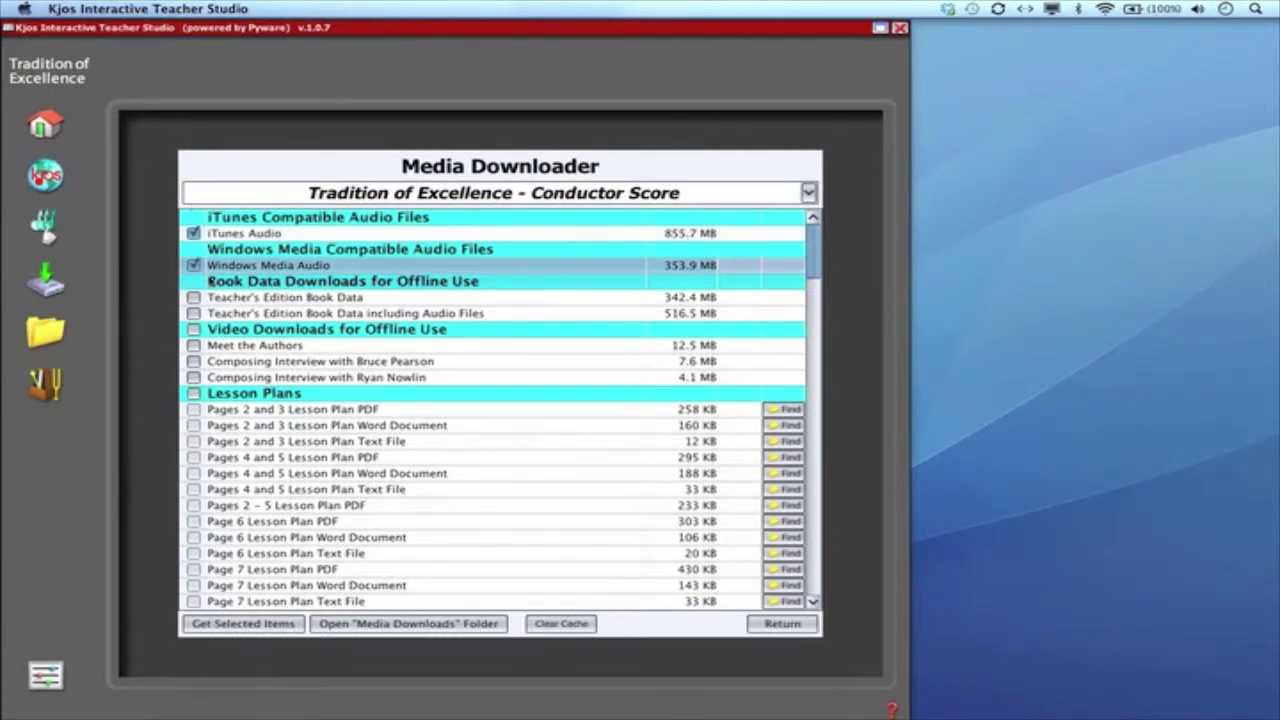
left_click(194, 265)
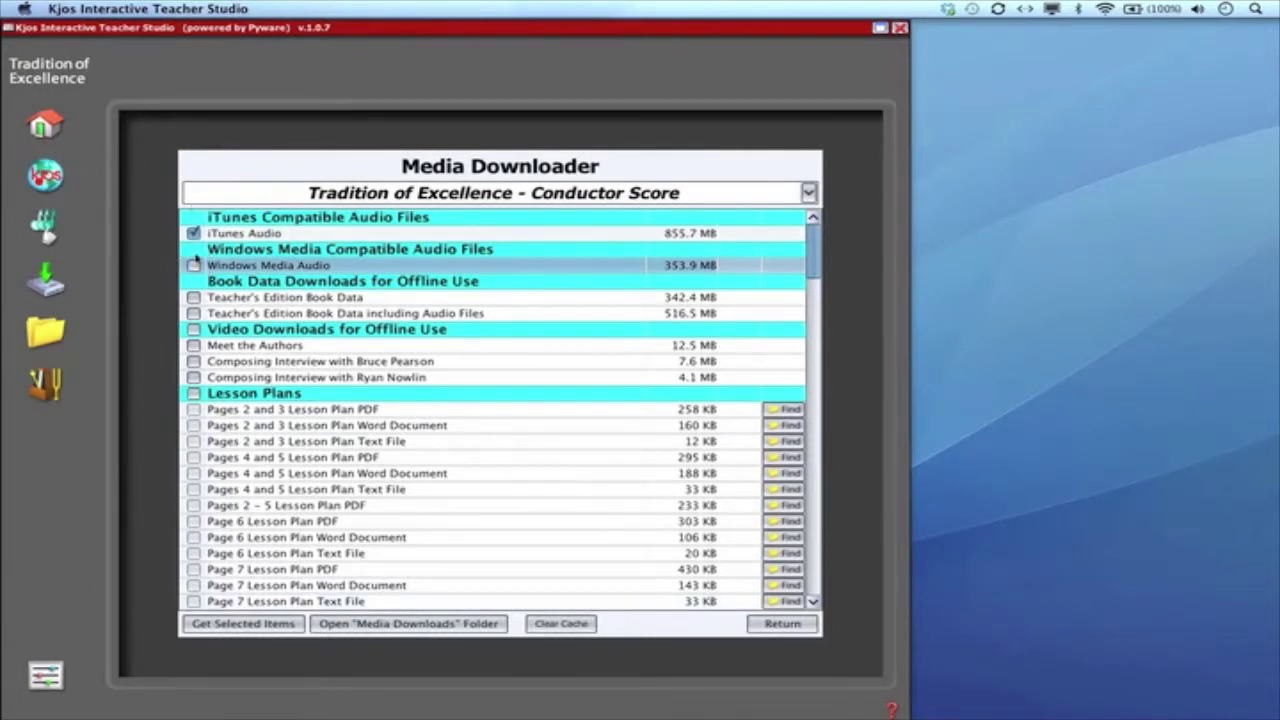
left_click(252, 626)
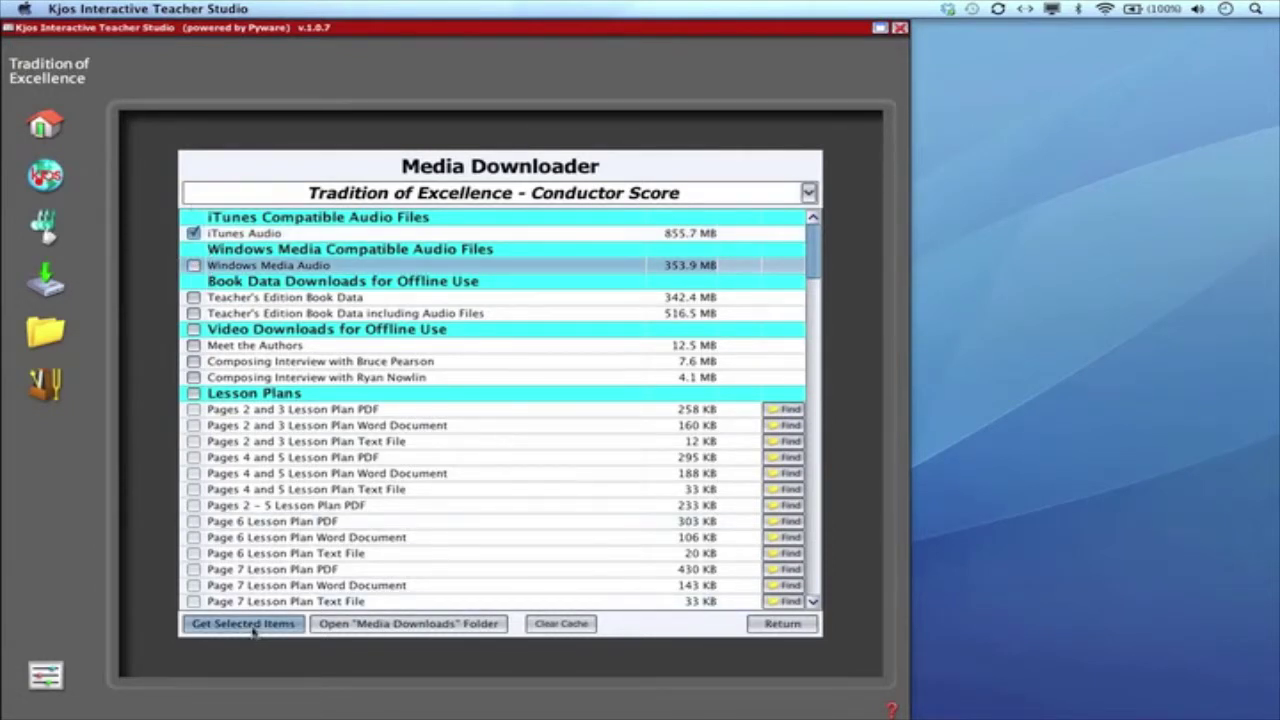
left_click(193, 233)
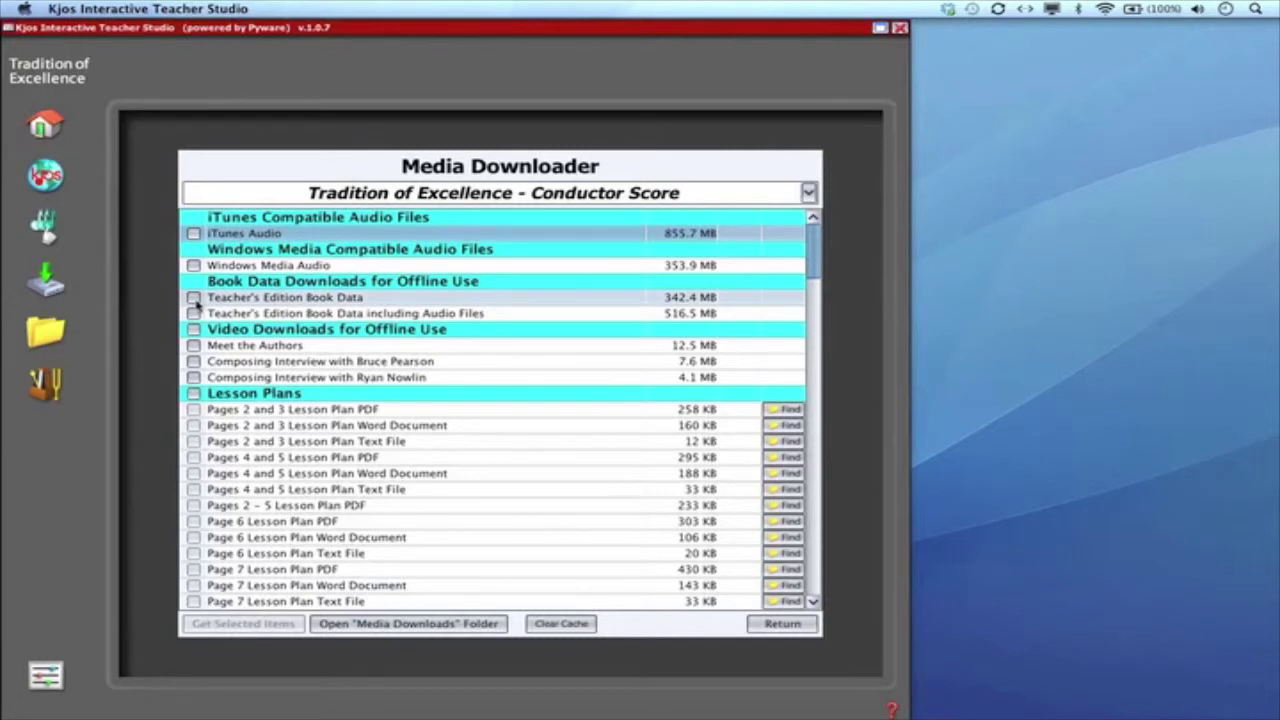
left_click(194, 298)
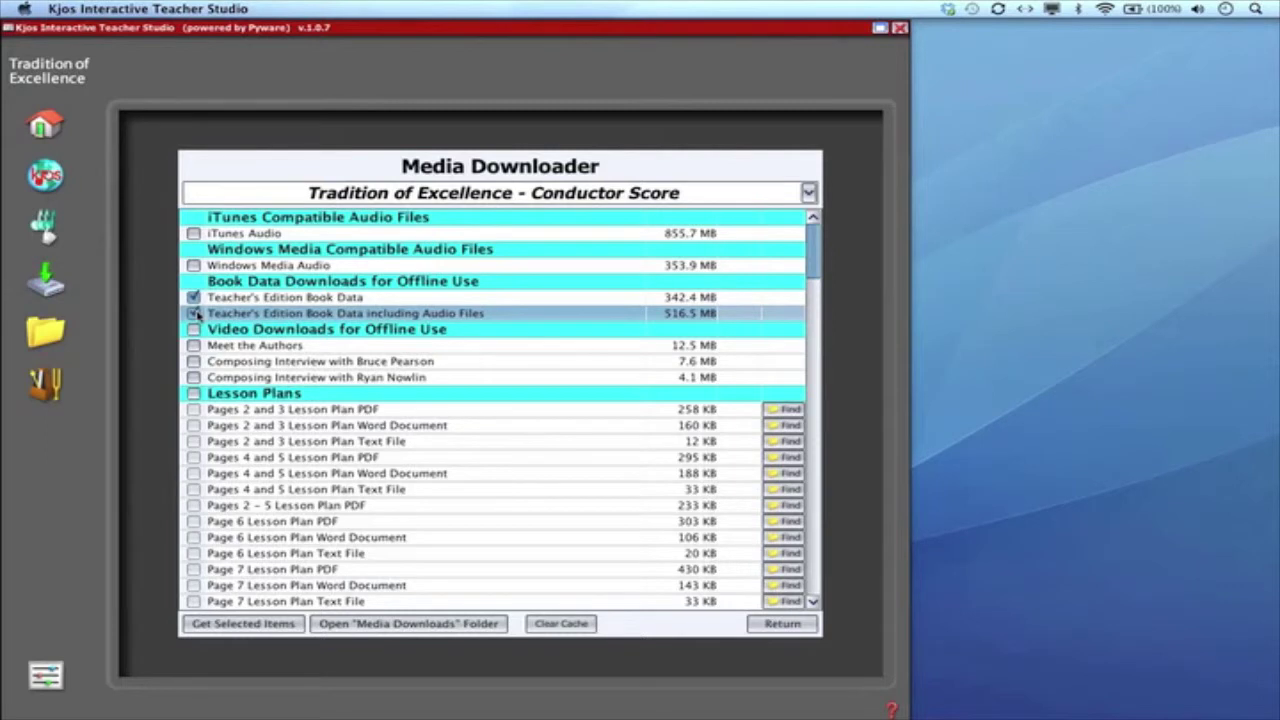
left_click(194, 313)
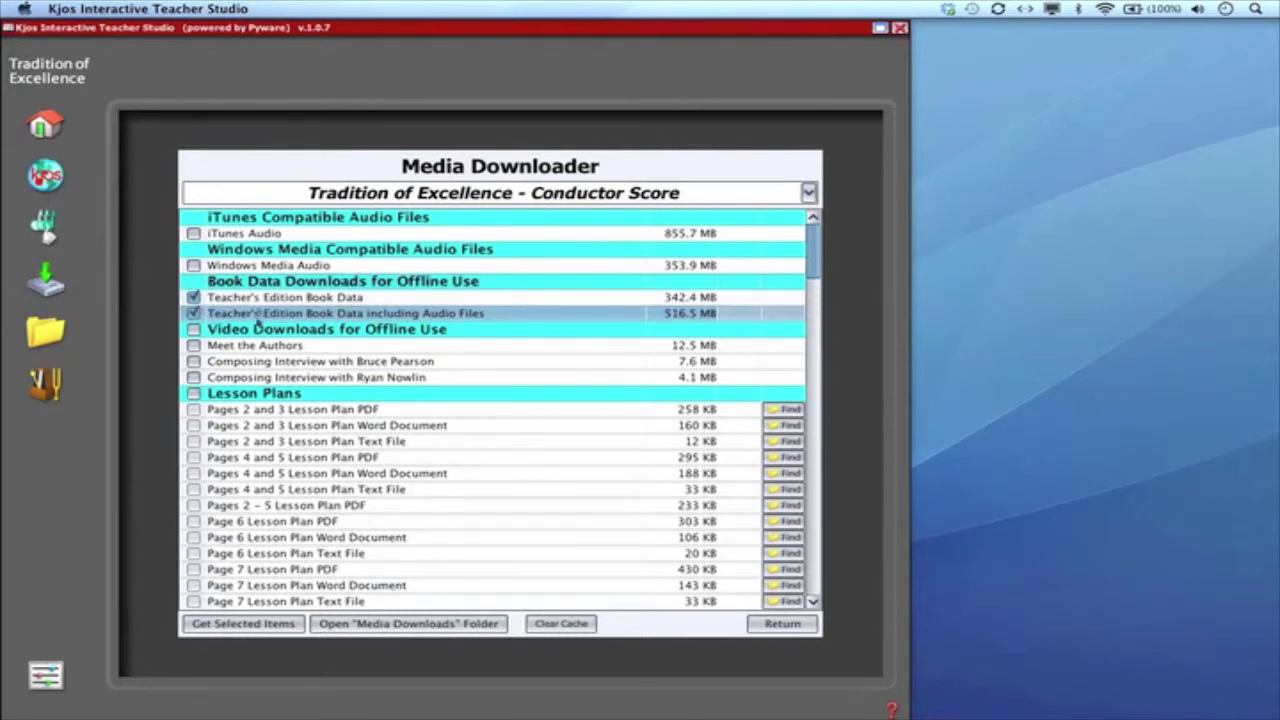
left_click(194, 297)
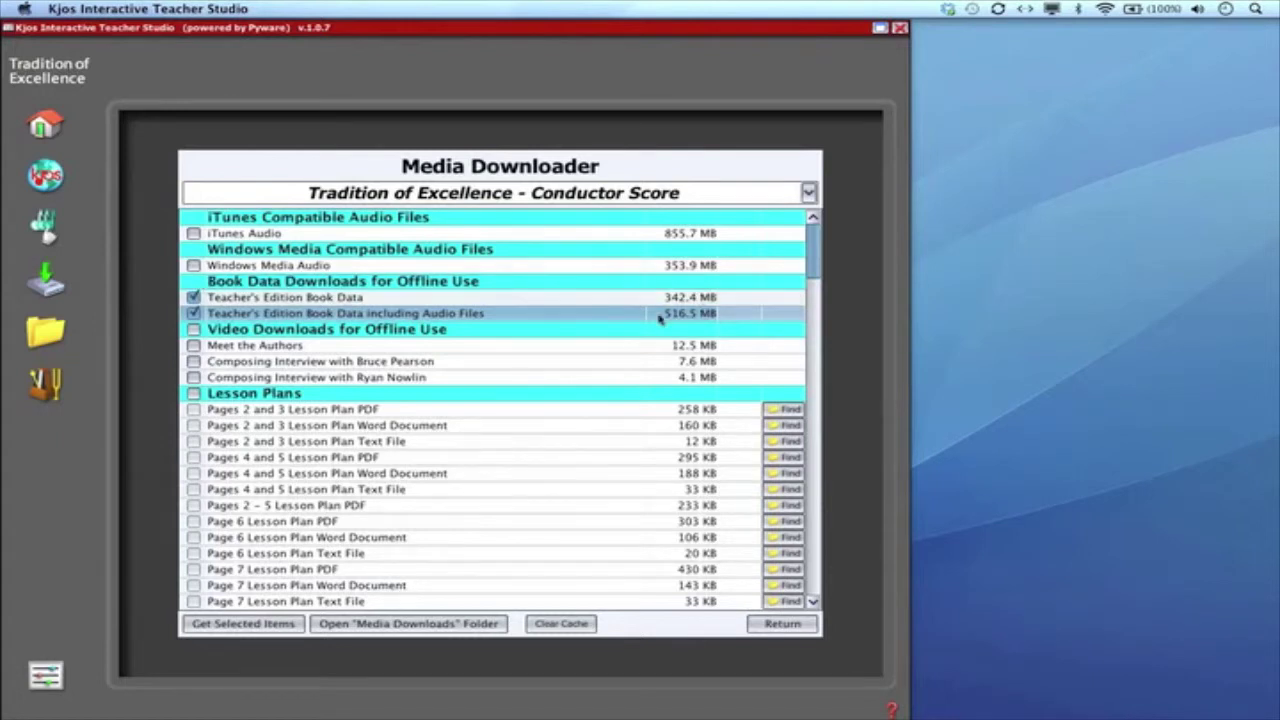
left_click(194, 313)
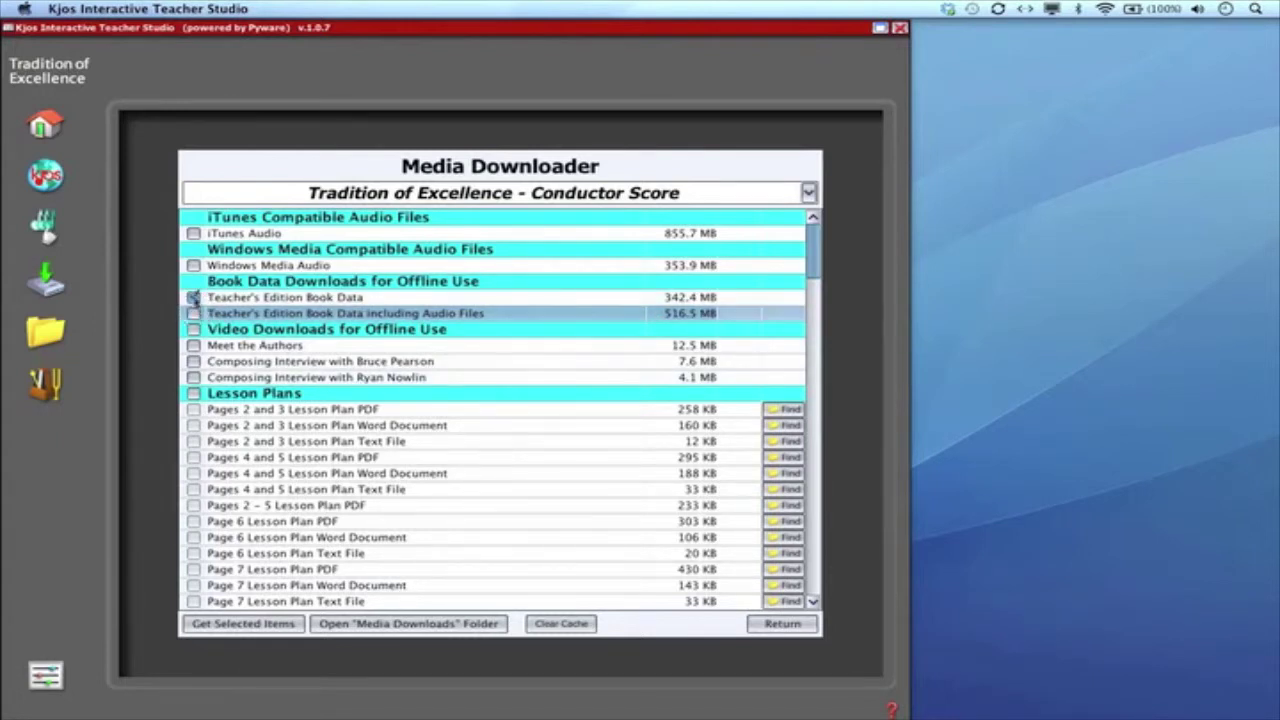
left_click(194, 297)
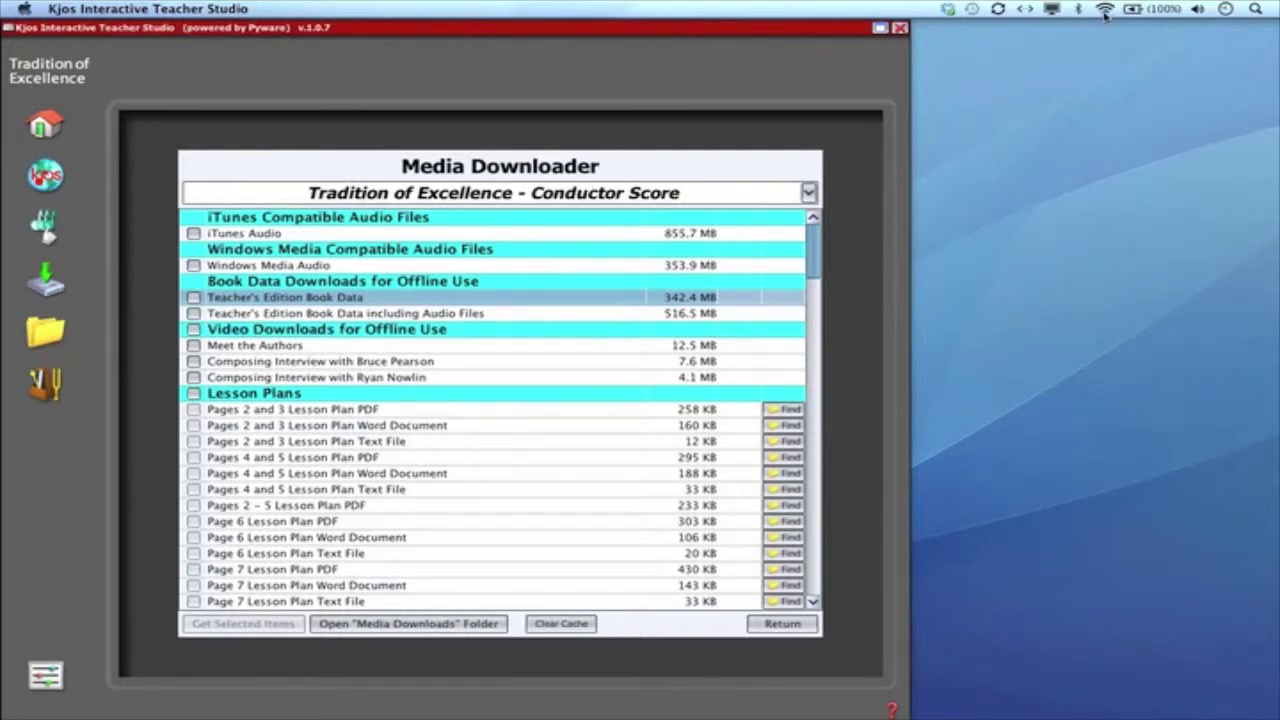
left_click(722, 347)
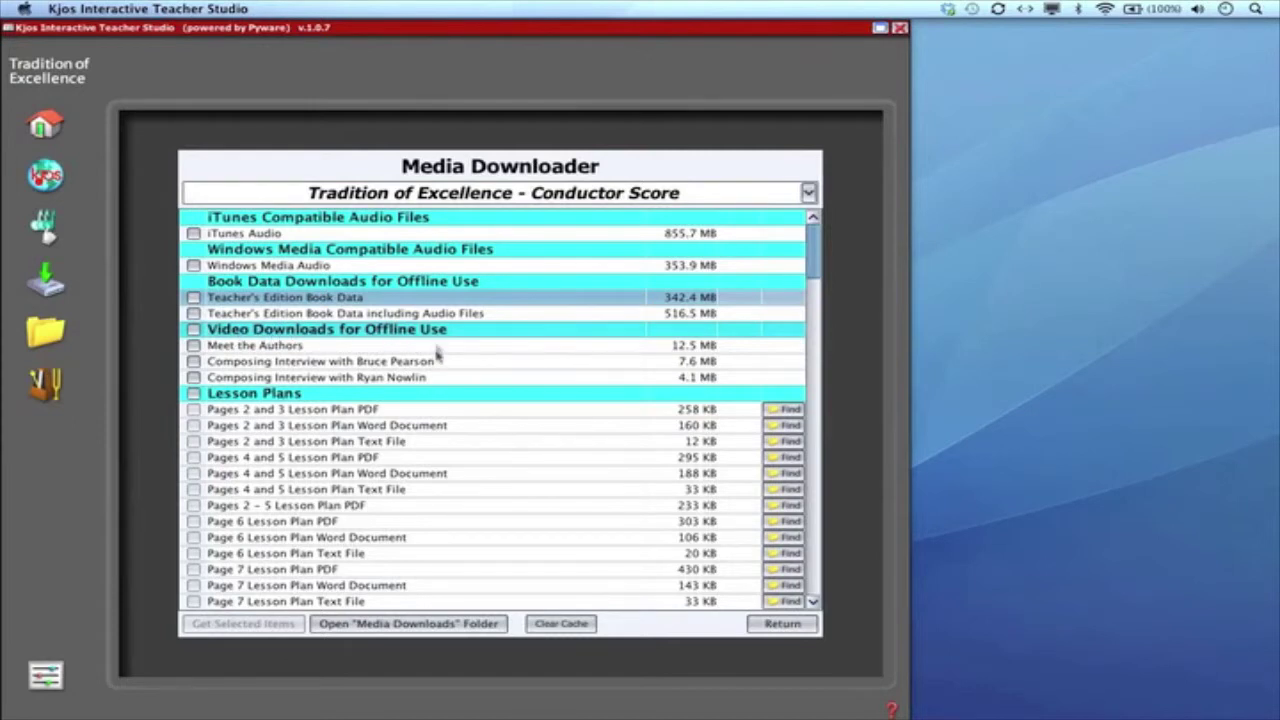
Select the Meet the Authors video entry, then scroll down to the Lesson Plans section.
left_click(306, 346)
left_click_drag(813, 263, 813, 274)
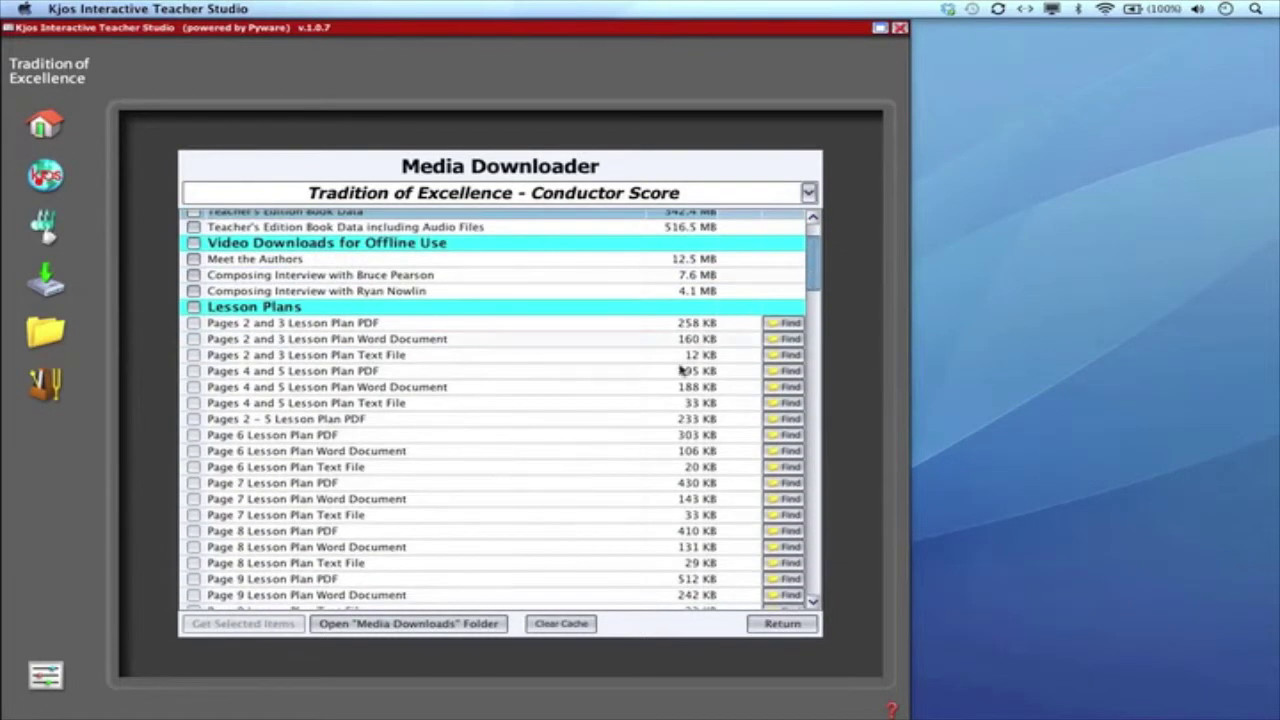
scroll(680, 370, "down", 3)
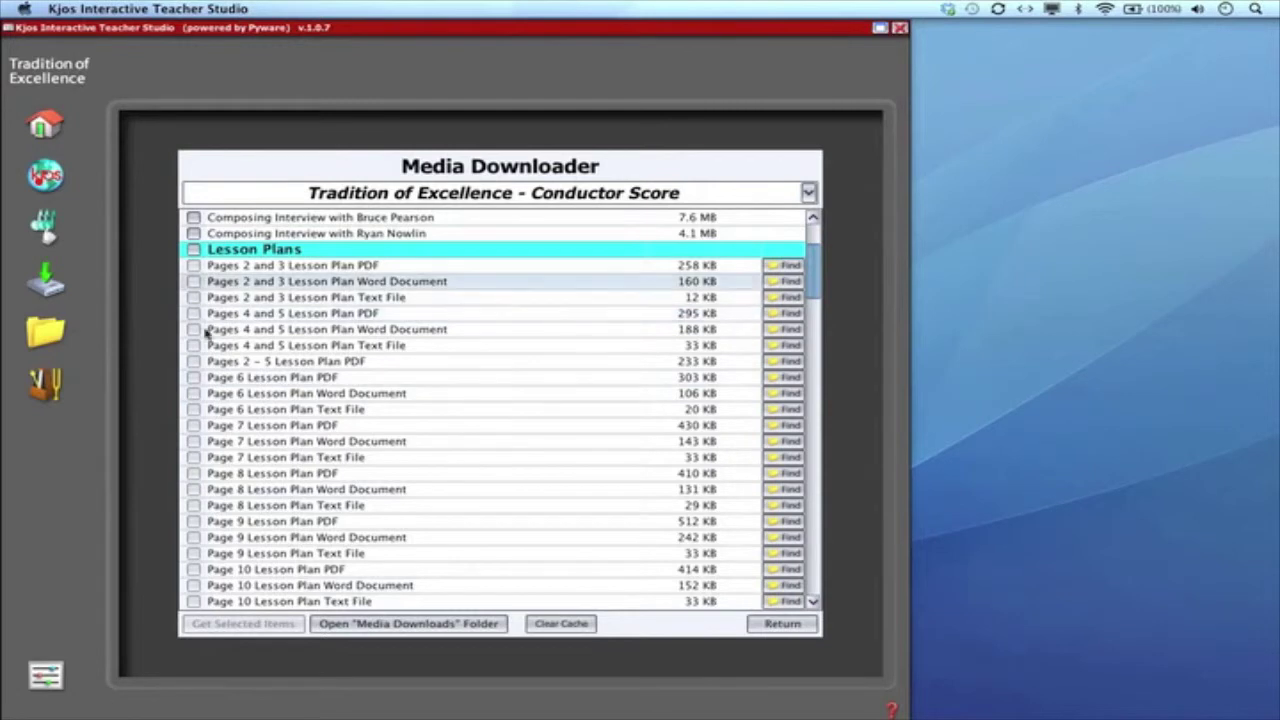
Download all Lesson Plans, untick them, and scroll down to Quizzes 1–7 and Worksheets.
left_click(193, 249)
left_click(240, 625)
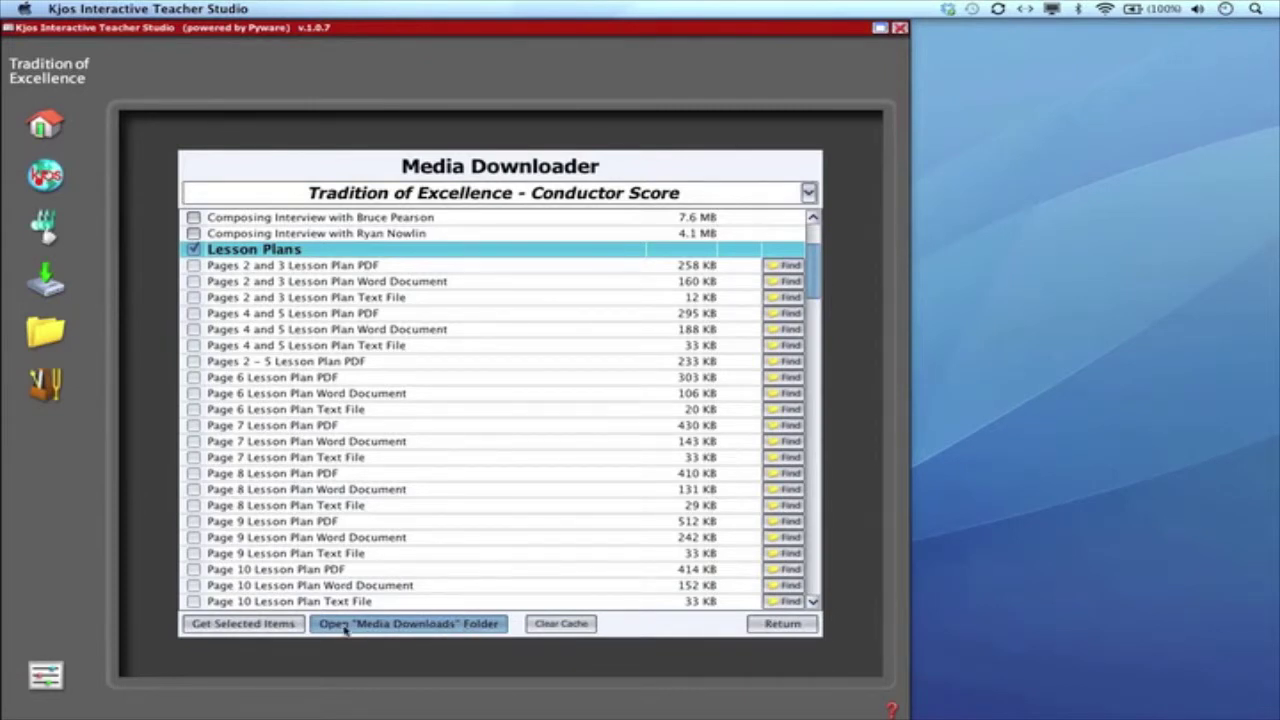
left_click(194, 250)
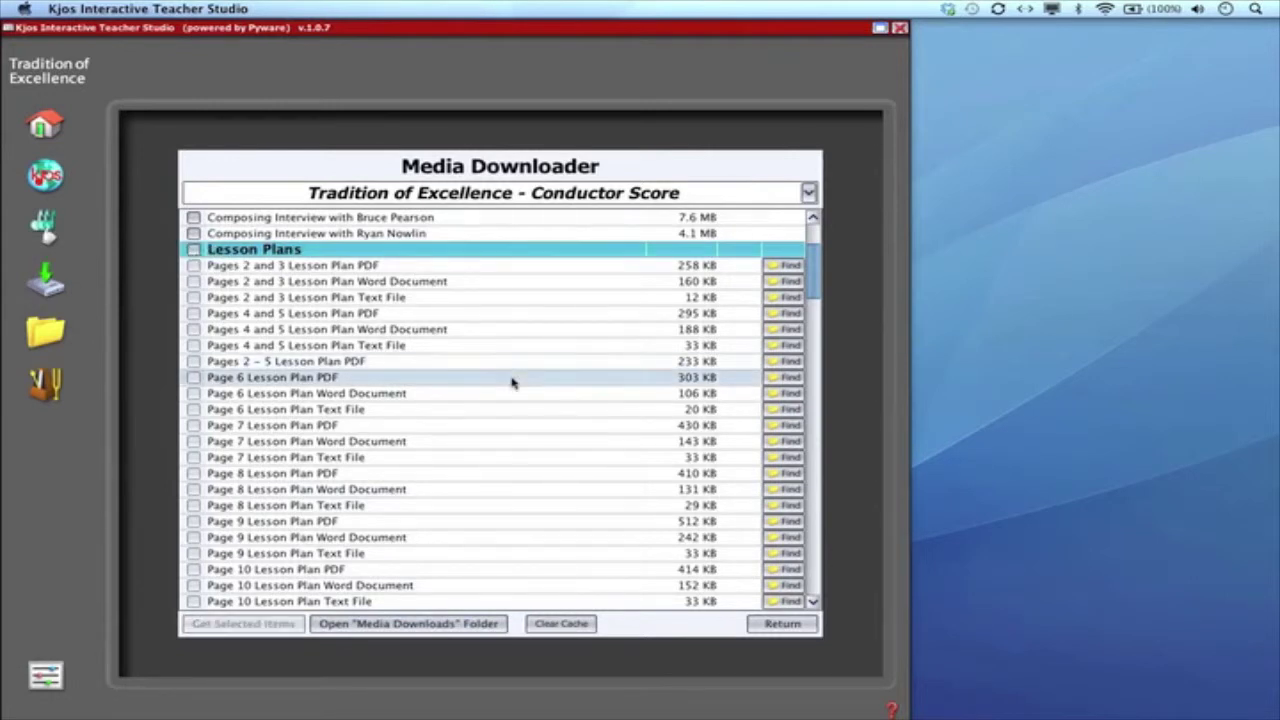
scroll(512, 382, "down", 20)
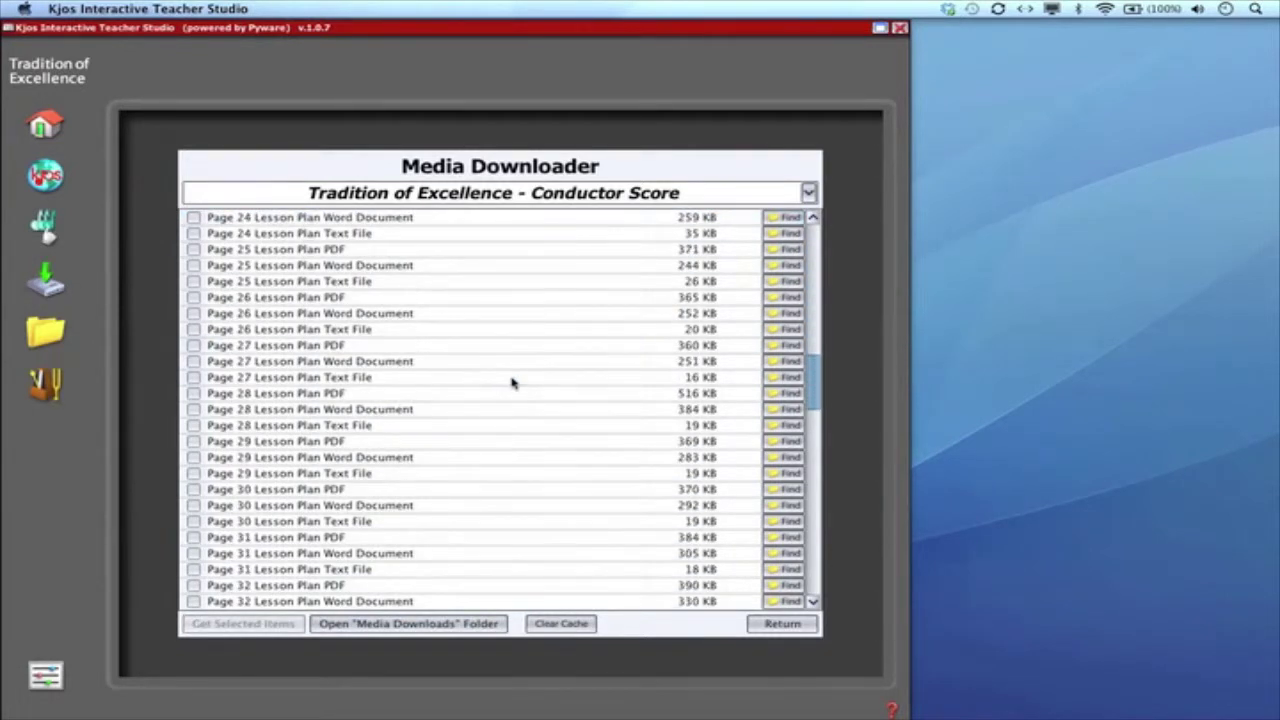
scroll(512, 382, "down", 5)
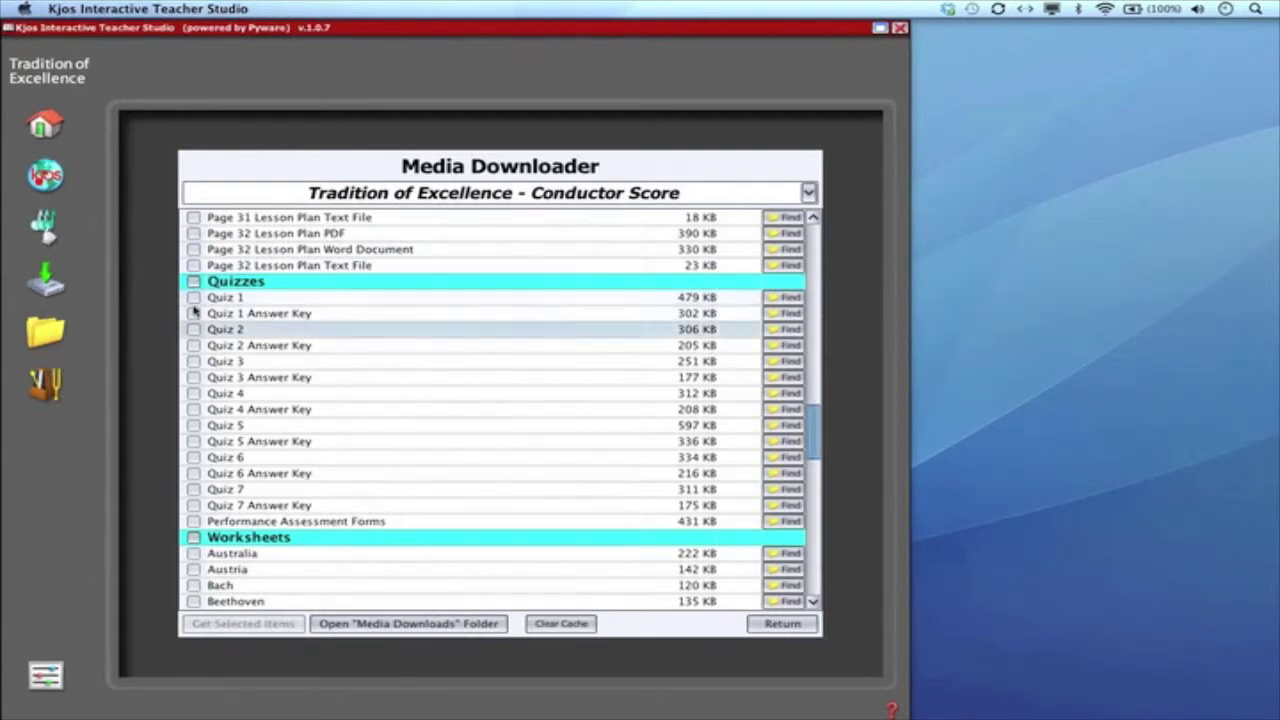
left_click(194, 282)
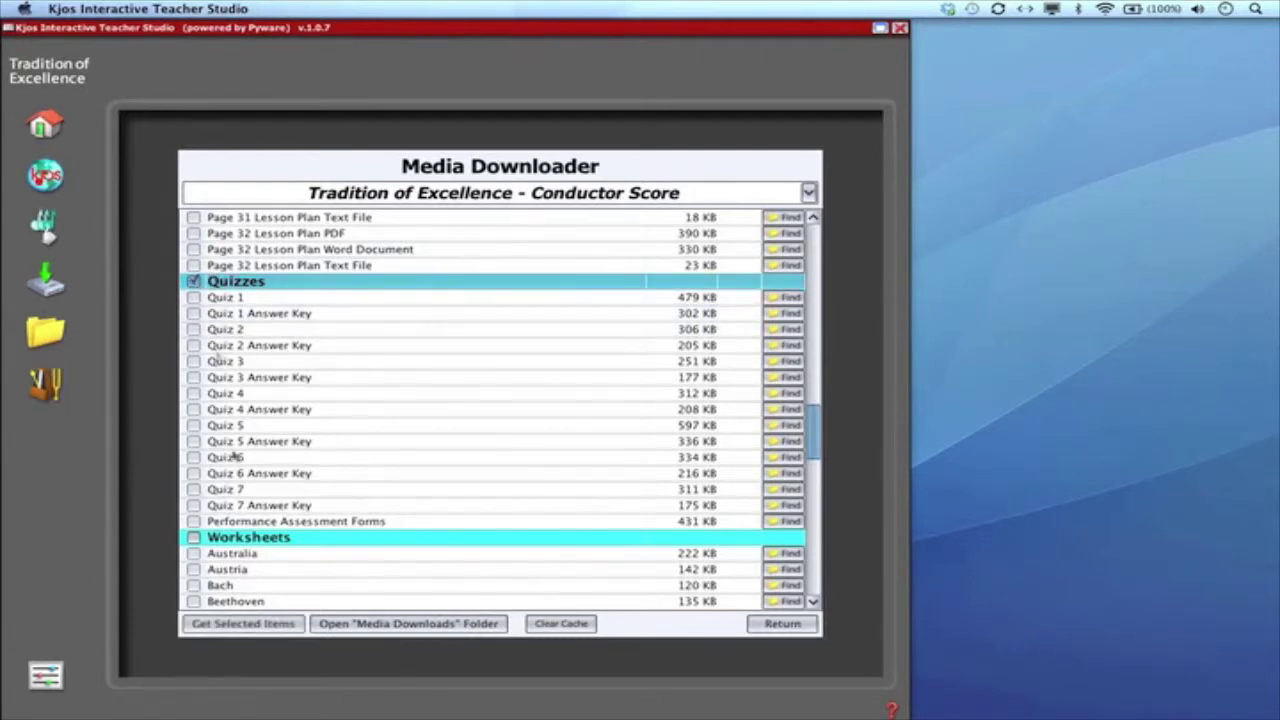
left_click(238, 624)
left_click(395, 625)
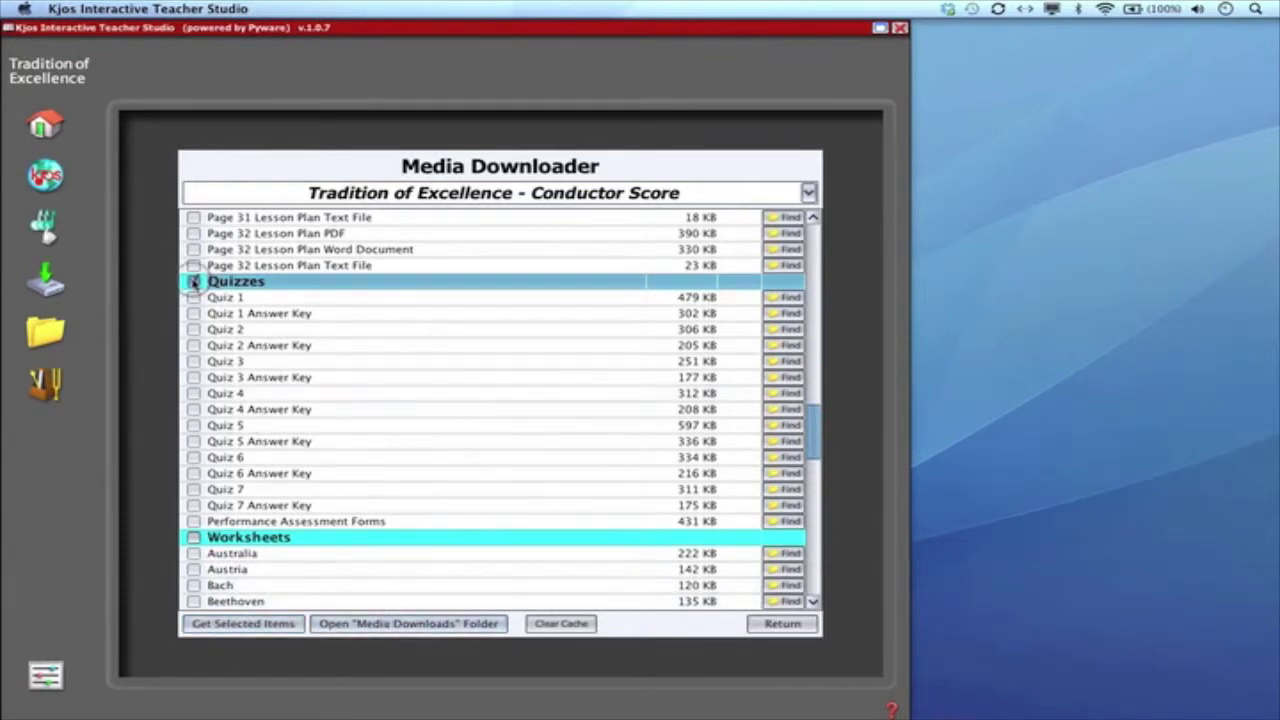
scroll(404, 506, "down", 2)
scroll(404, 506, "down", 5)
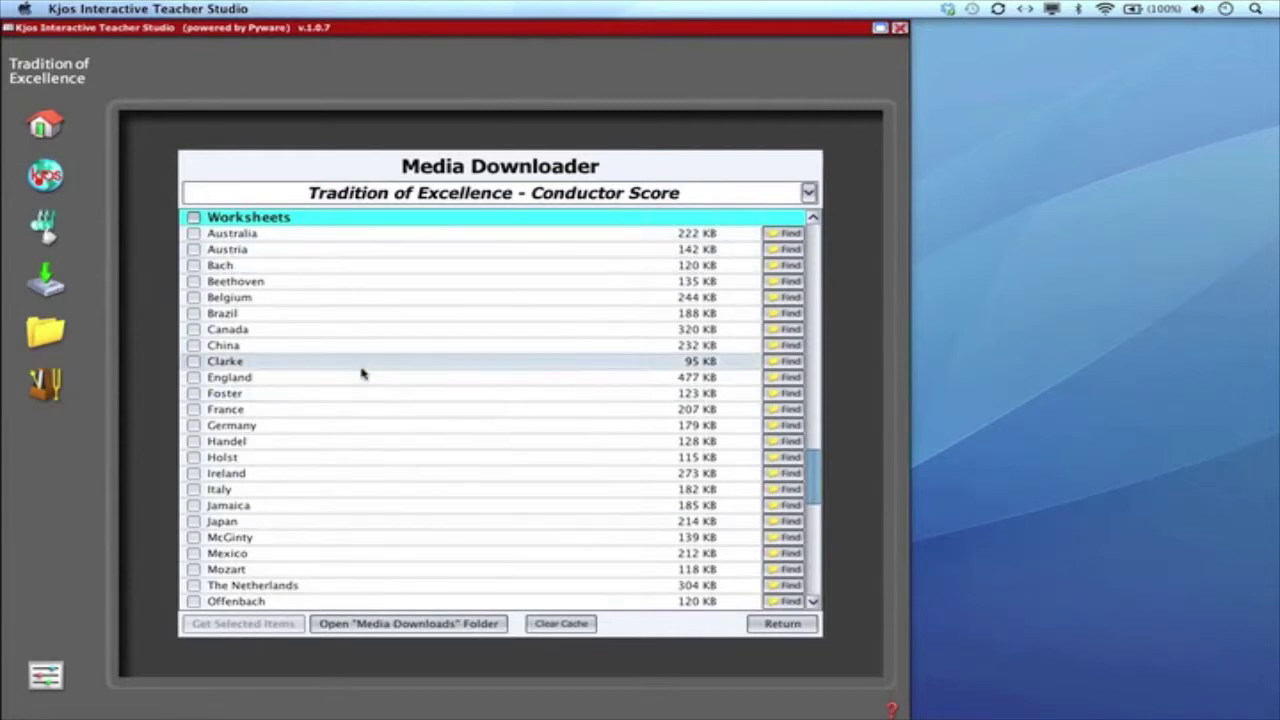
scroll(340, 360, "up", 1)
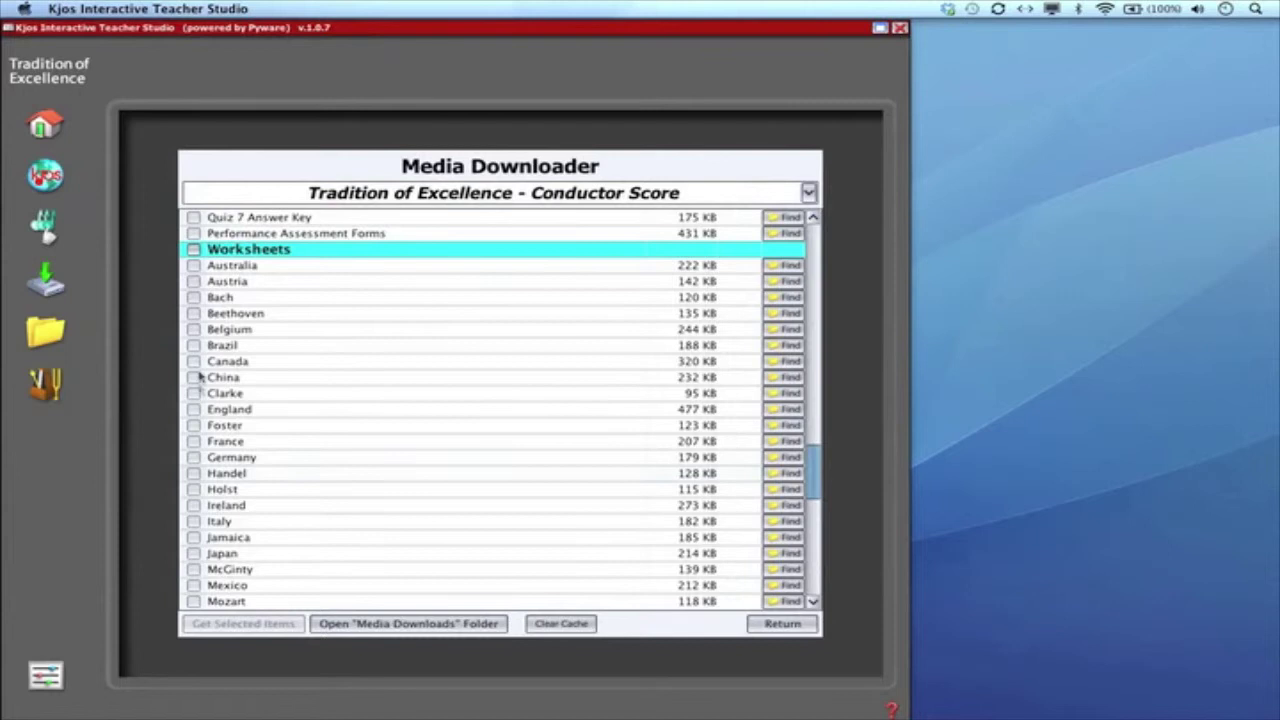
left_click(194, 250)
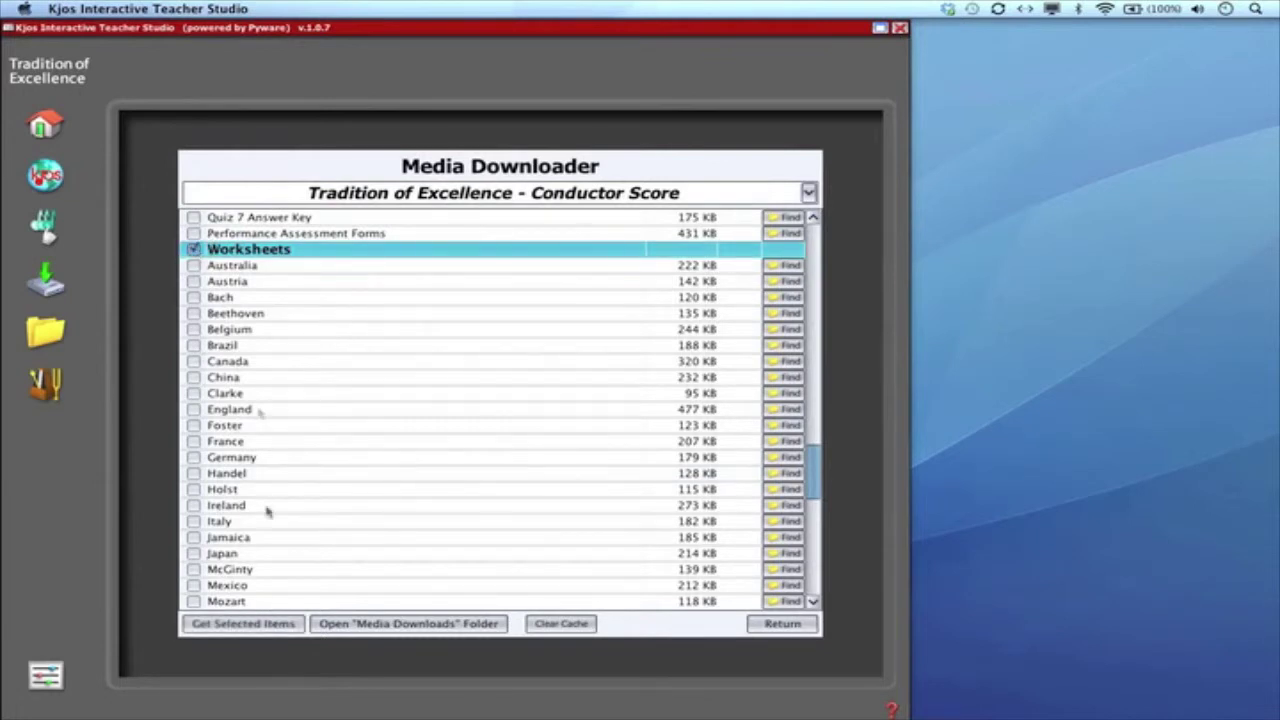
left_click(258, 624)
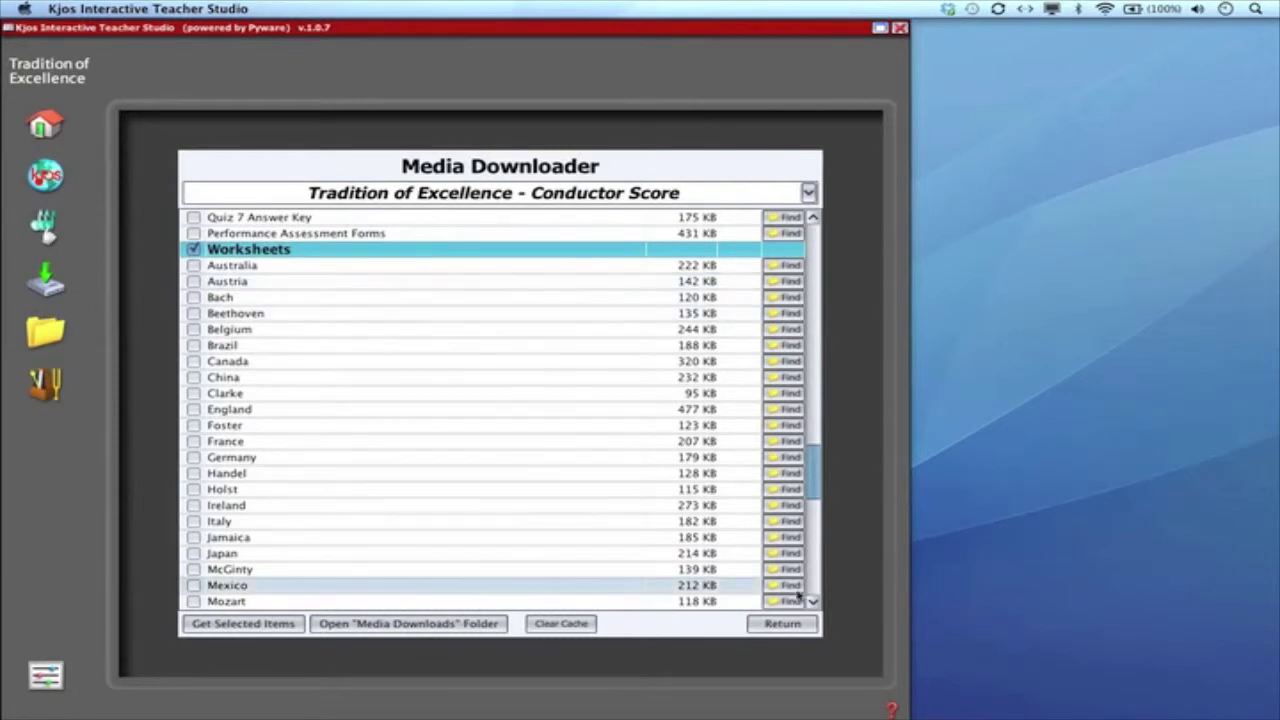
left_click(193, 249)
scroll(306, 342, "down", 2)
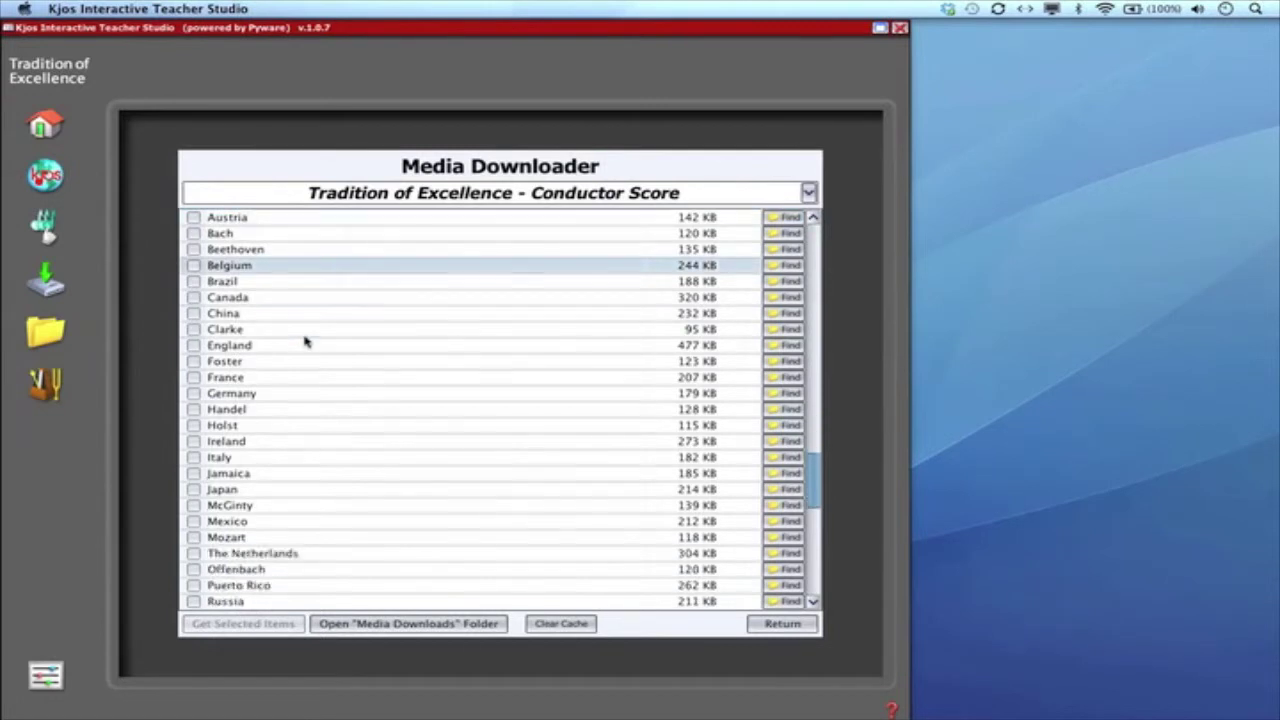
scroll(306, 342, "down", 2)
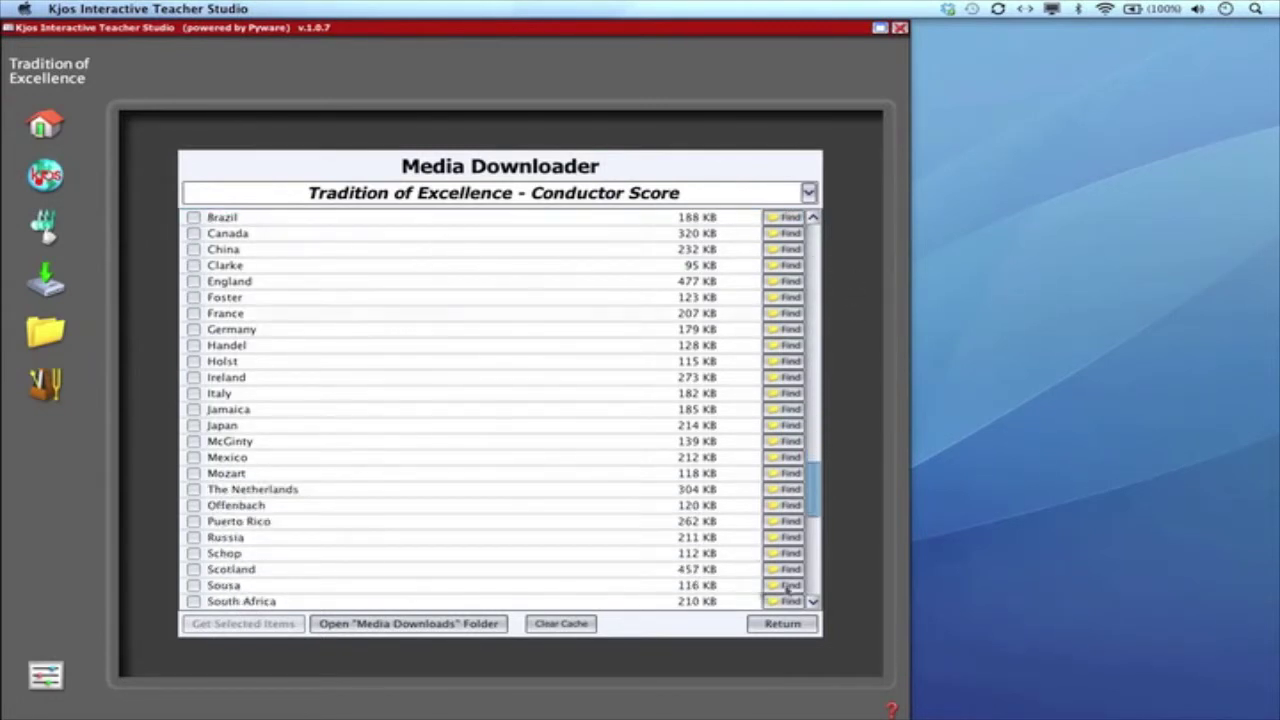
scroll(353, 475, "down", 6)
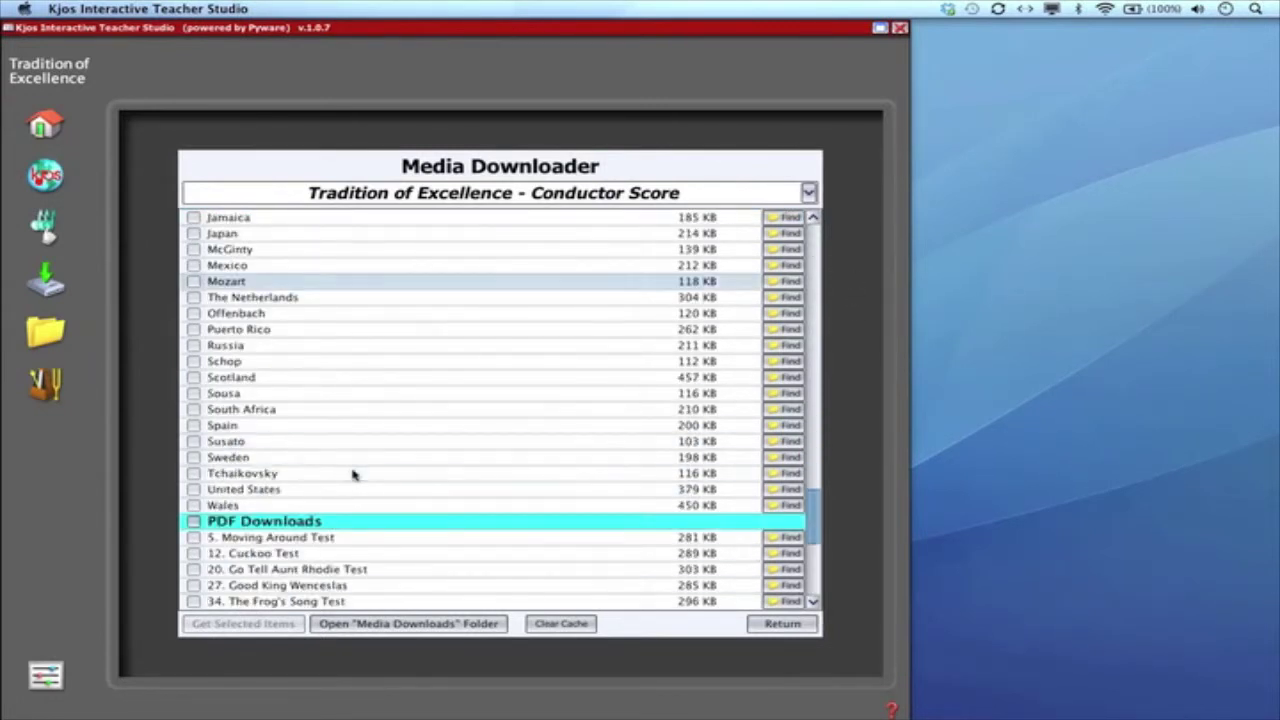
scroll(353, 475, "down", 4)
scroll(353, 475, "down", 3)
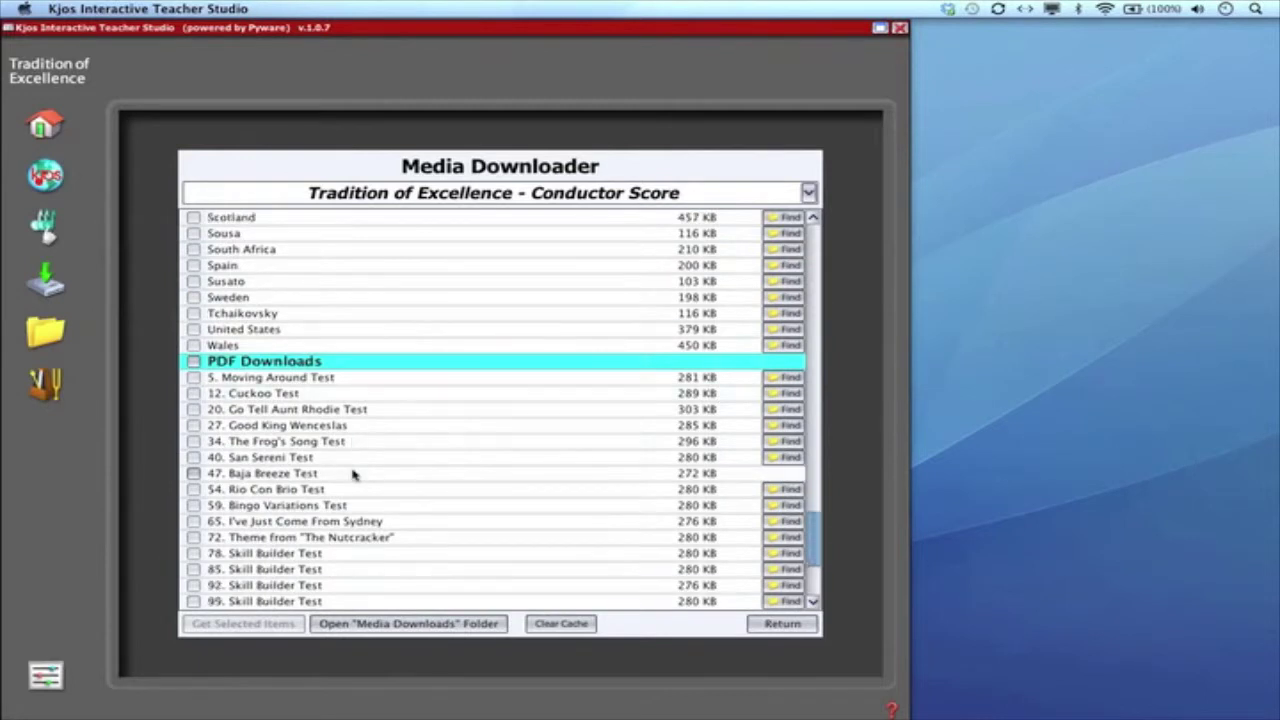
scroll(388, 387, "down", 5)
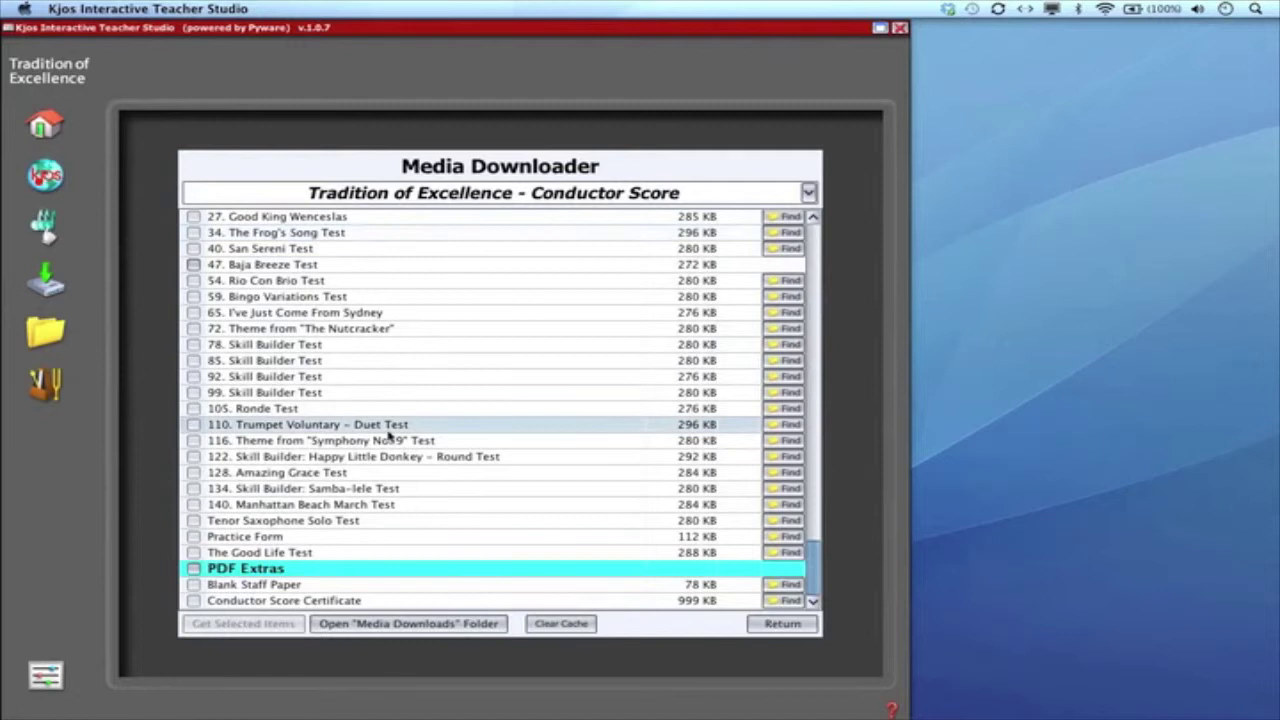
left_click(197, 600)
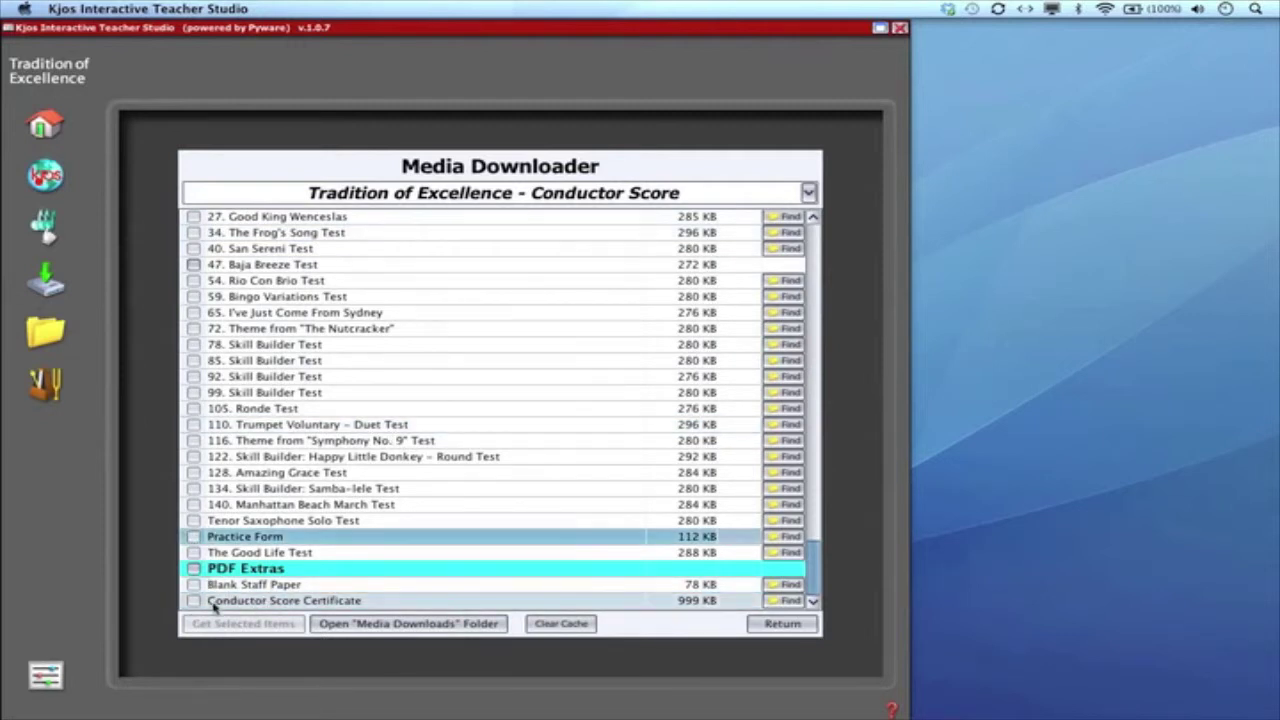
left_click(194, 540)
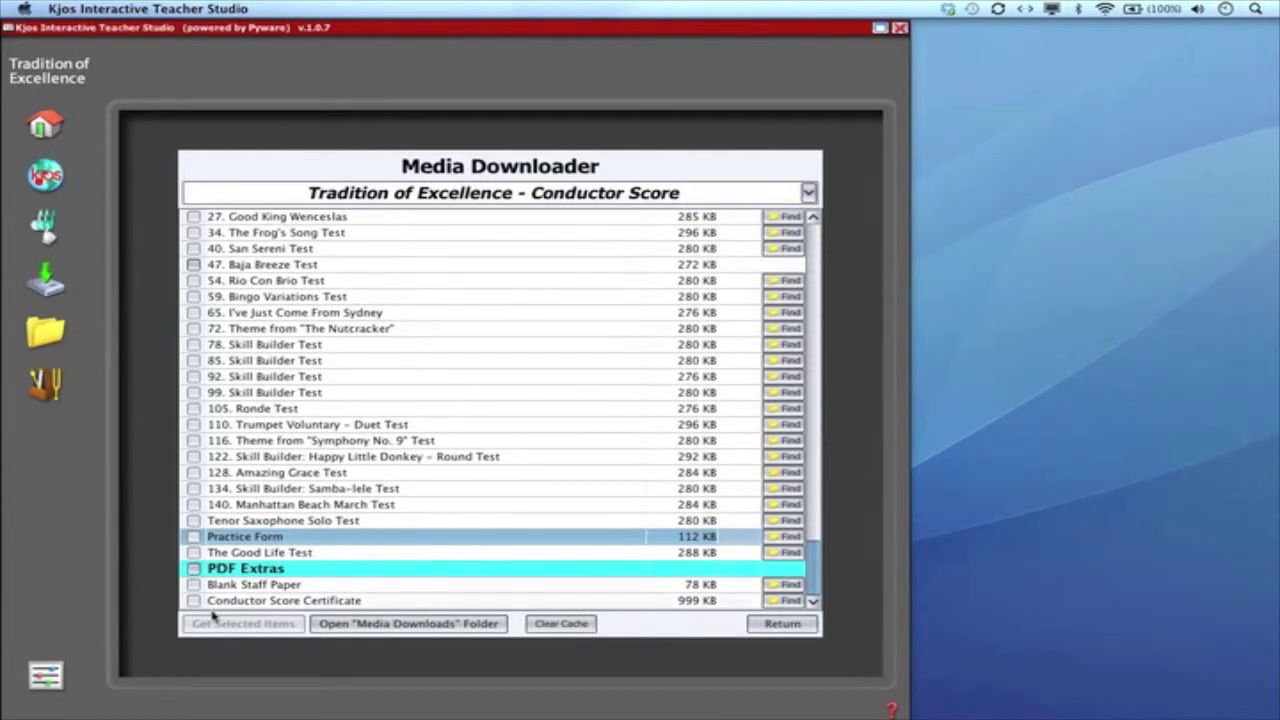
left_click(194, 473)
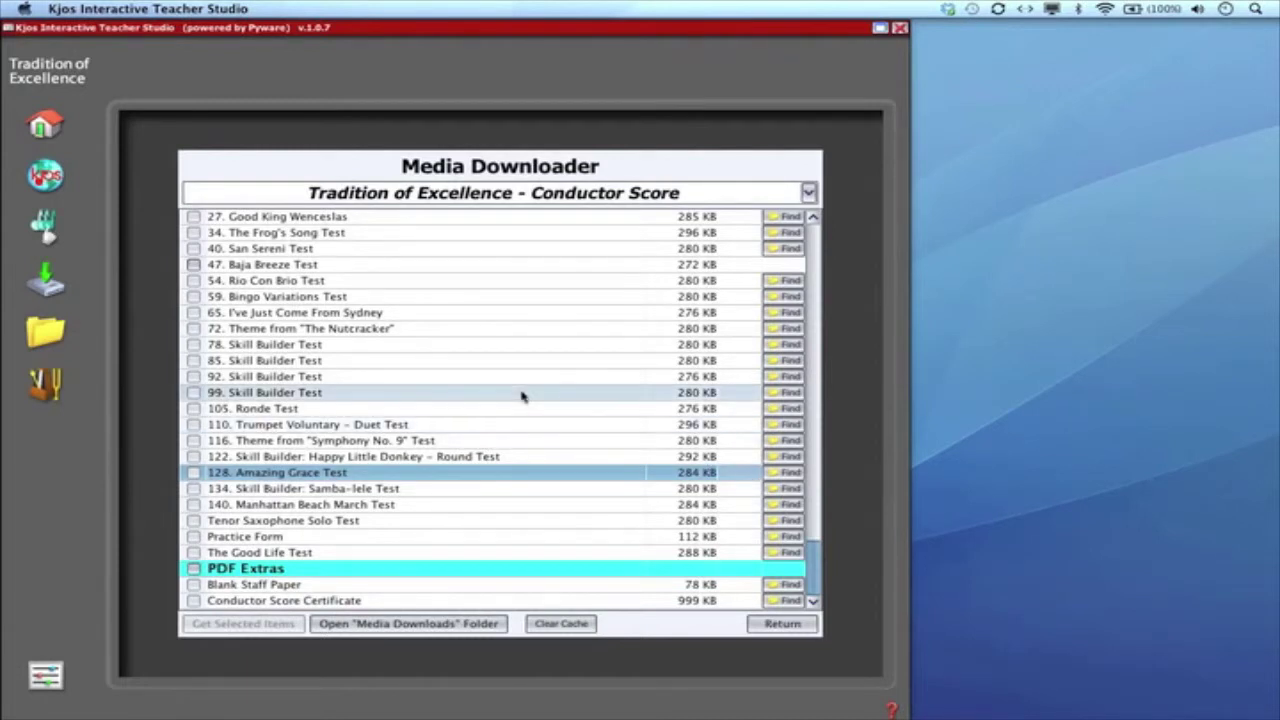
scroll(520, 397, "up", 15)
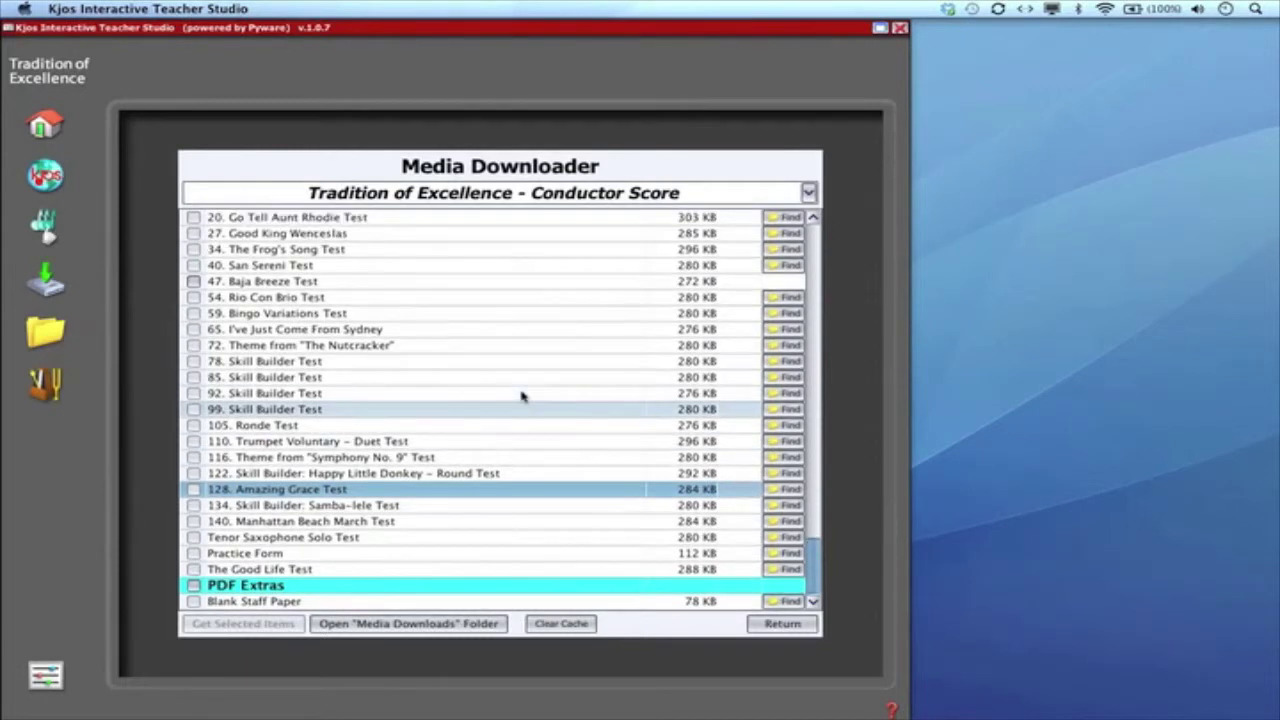
left_click(376, 624)
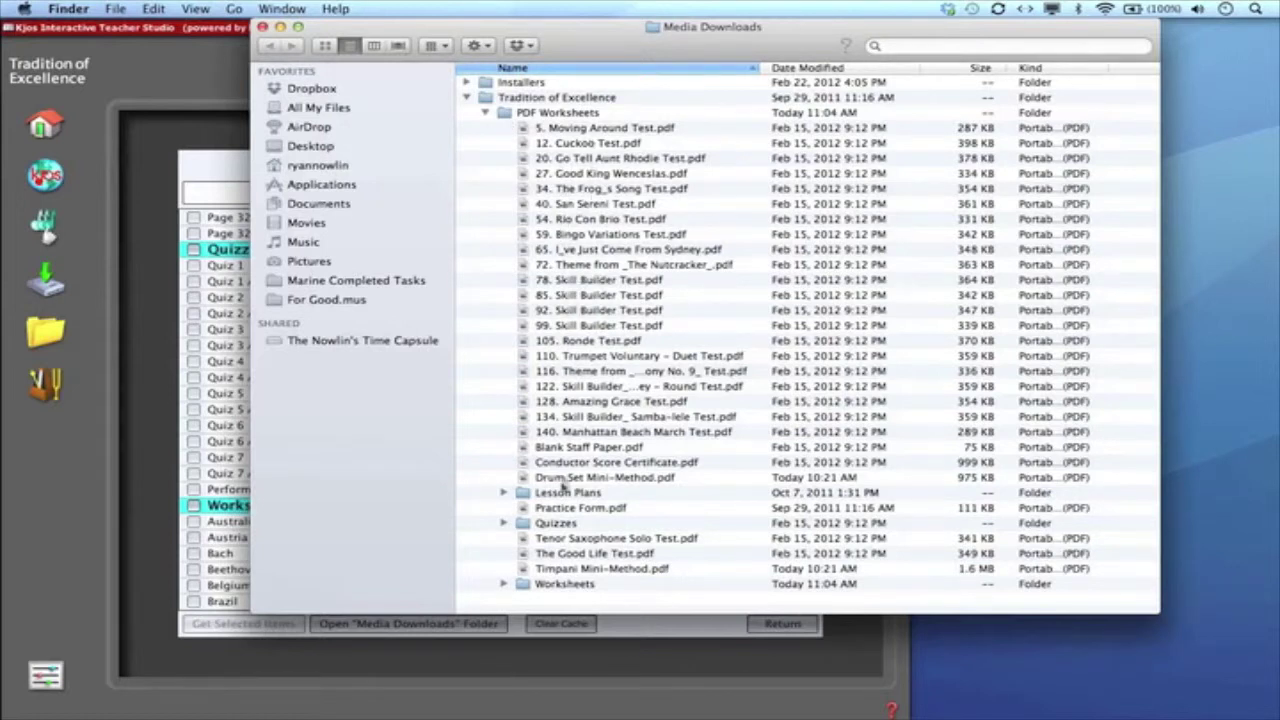
left_click(525, 495)
double_click(525, 495)
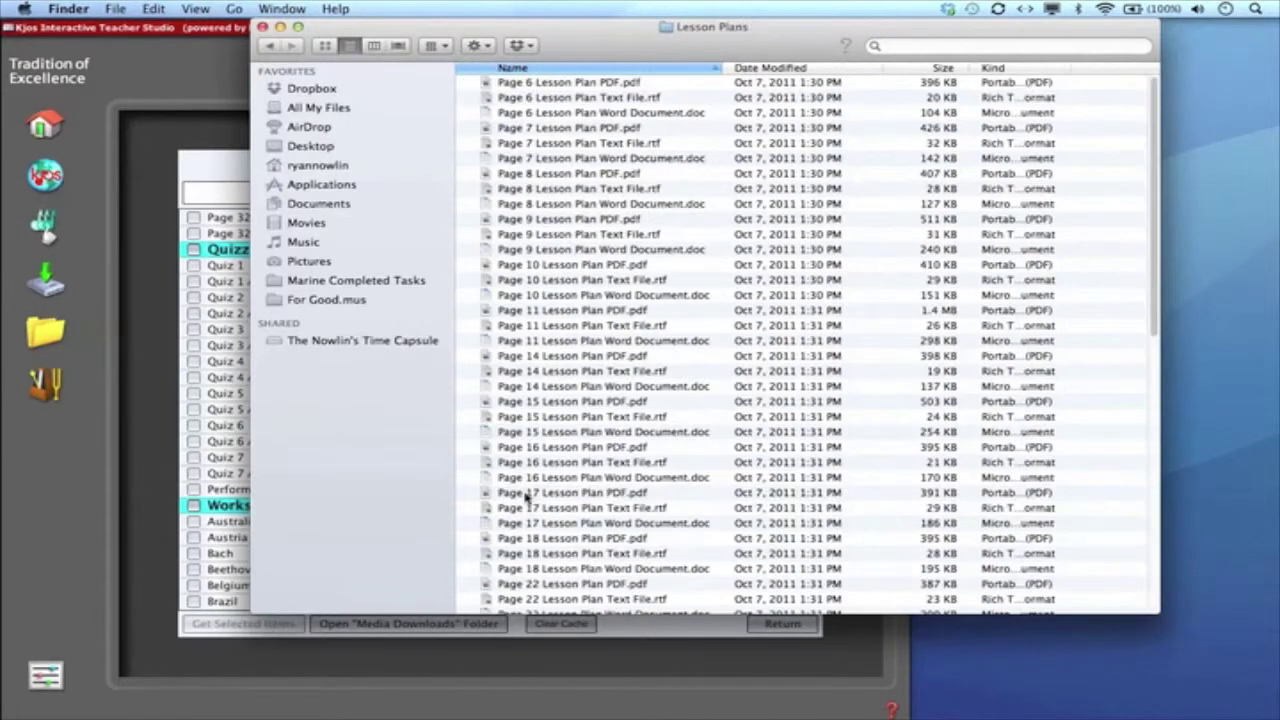
left_click(267, 48)
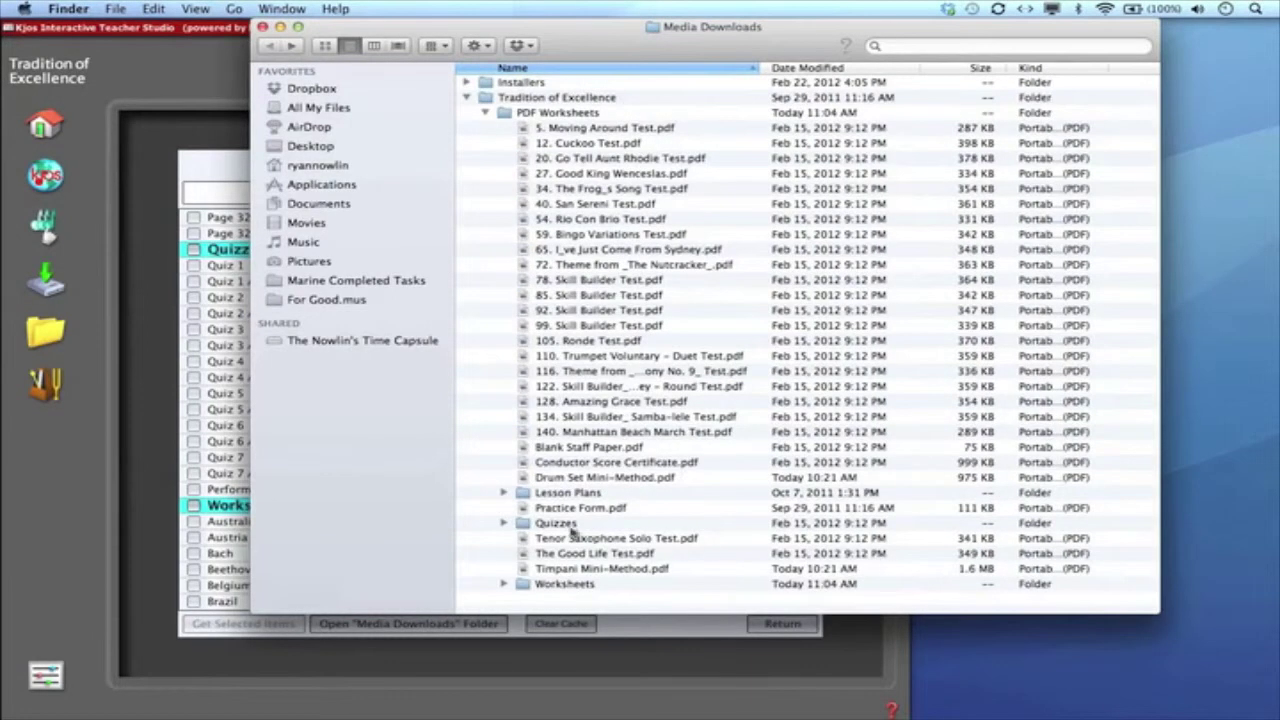
double_click(568, 584)
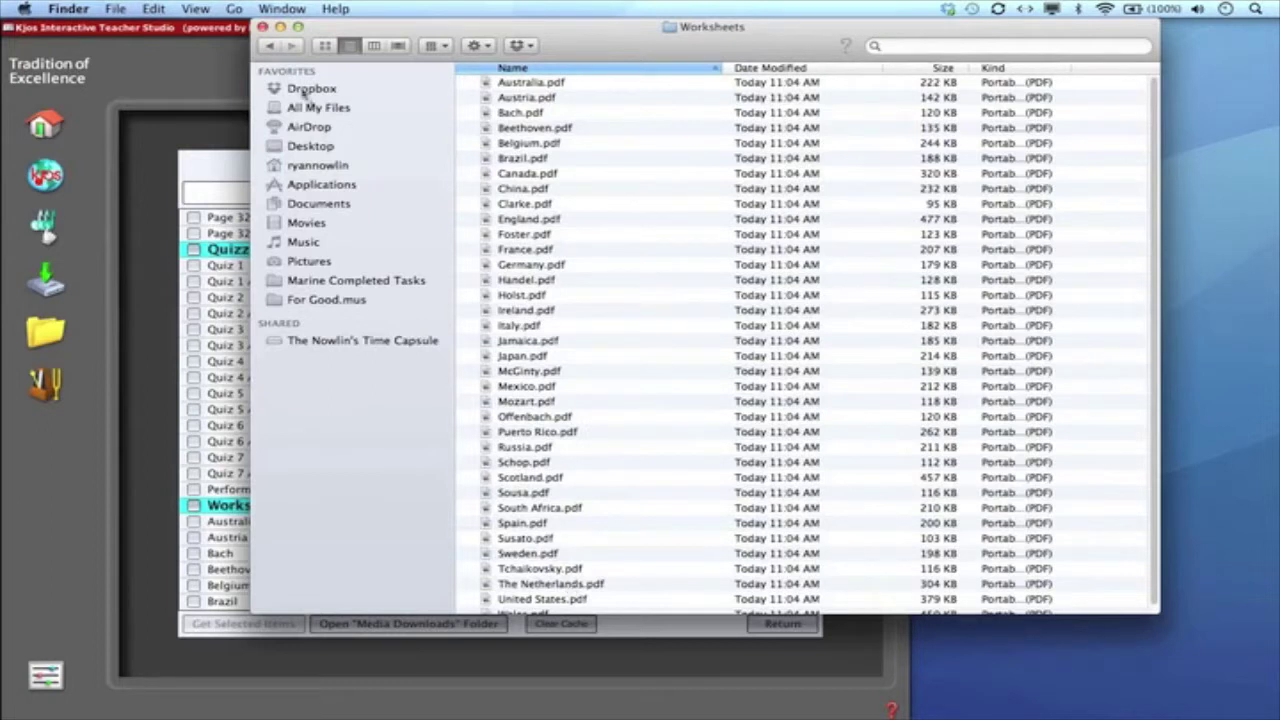
left_click(268, 48)
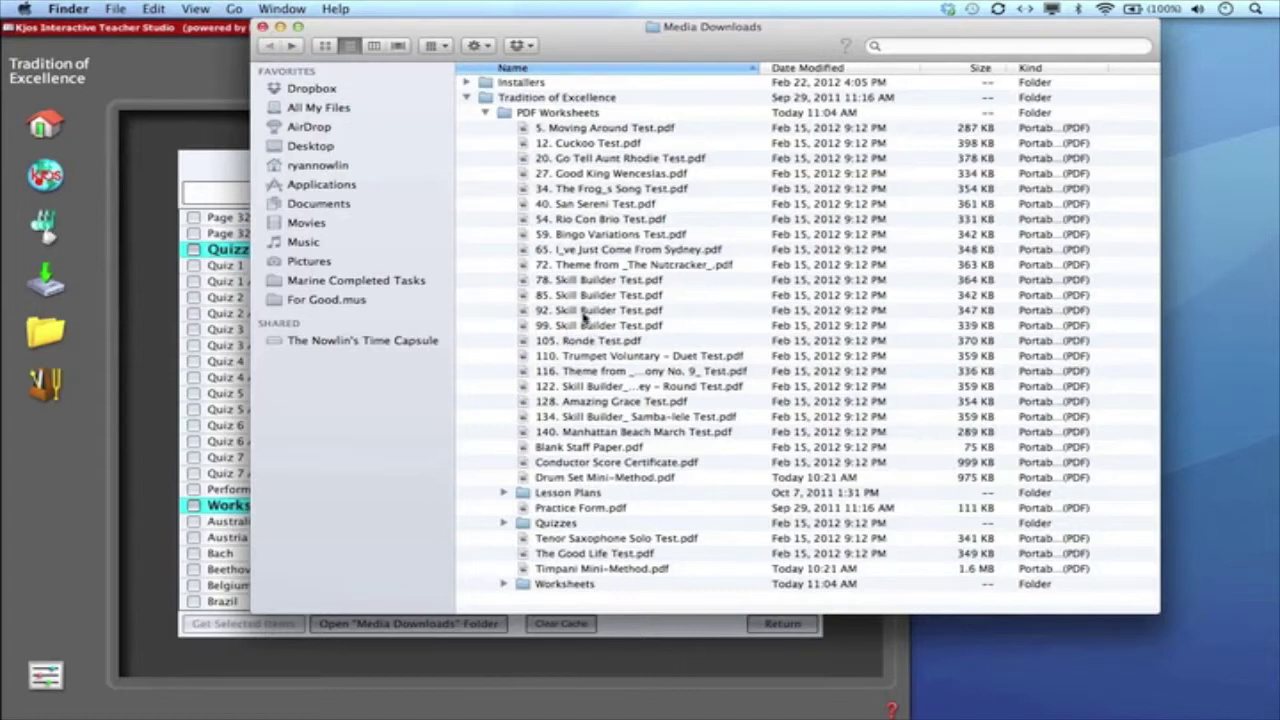
mouse_move(585, 316)
left_mouse_down()
mouse_move(575, 308)
mouse_move(757, 314)
mouse_move(632, 335)
mouse_move(600, 312)
left_mouse_up()
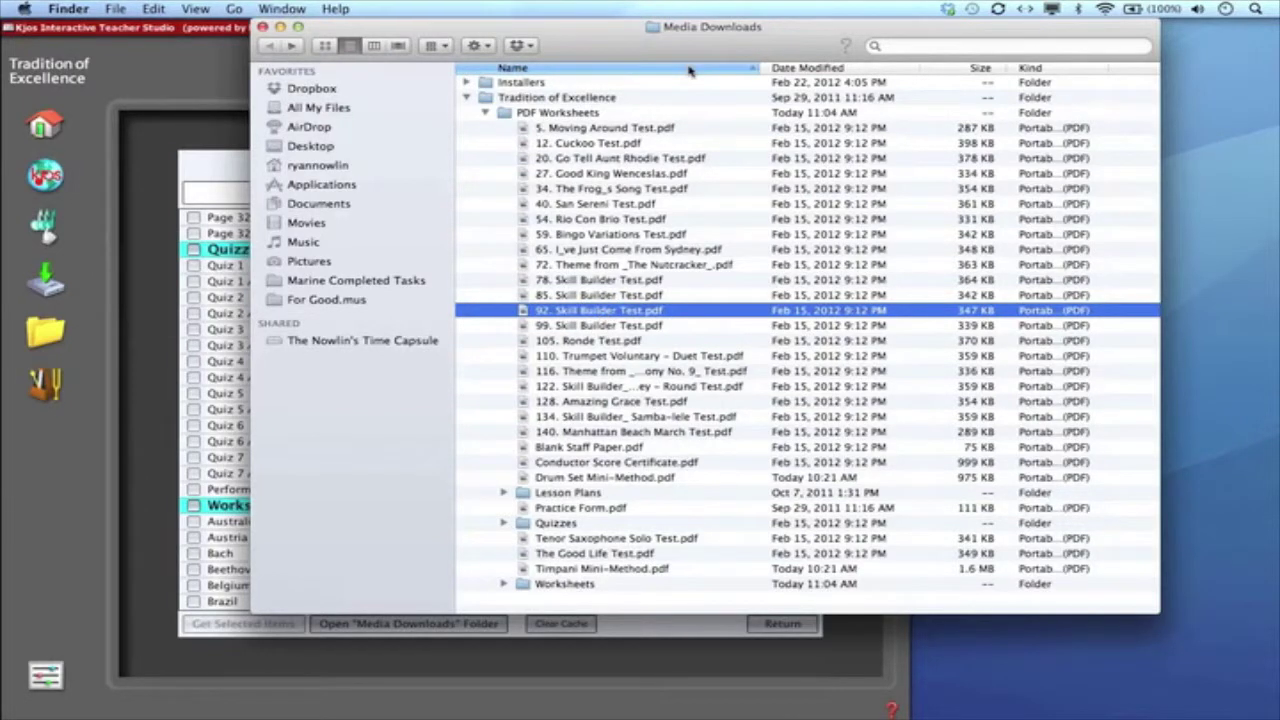
left_click(262, 27)
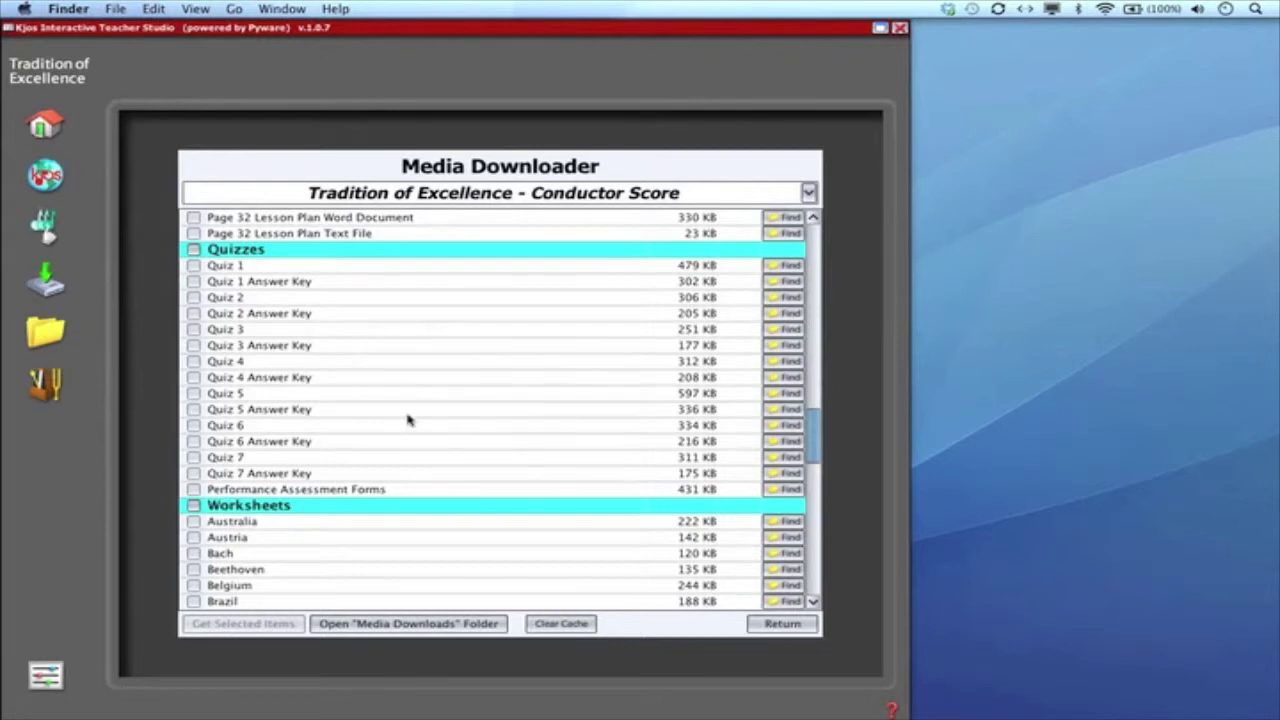
scroll(430, 503, "down", 7)
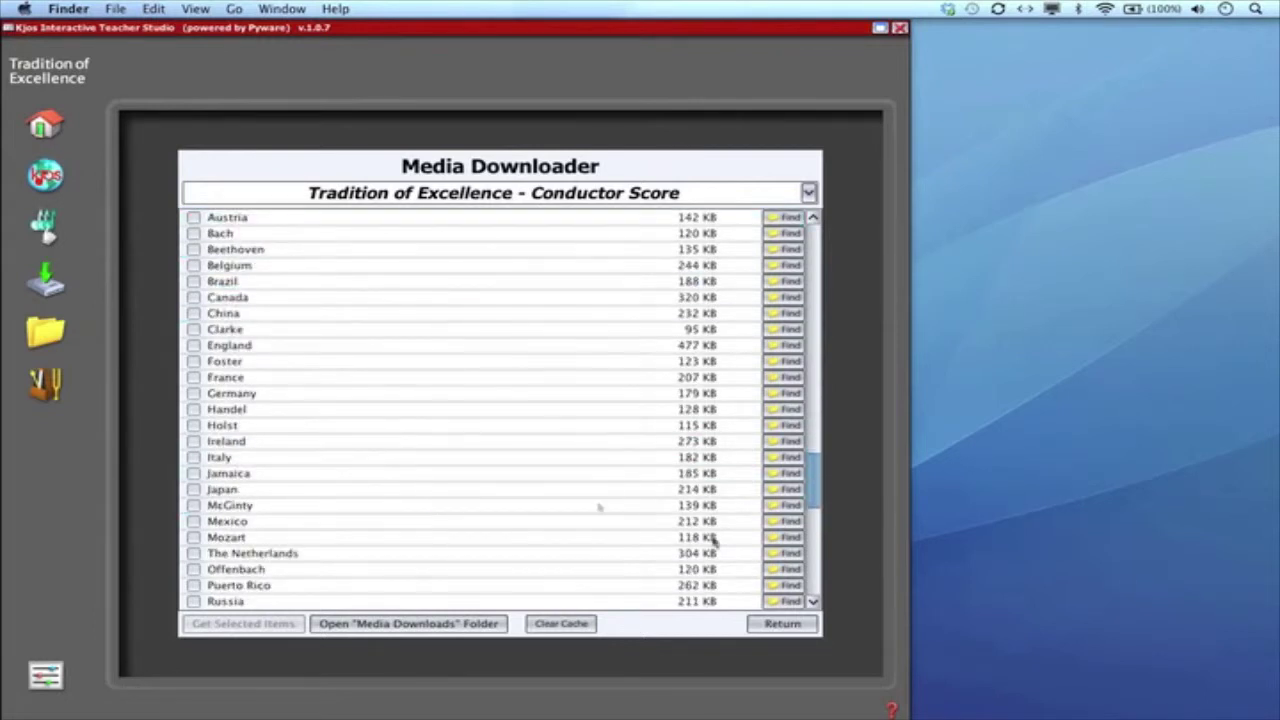
left_click_drag(817, 502, 815, 224)
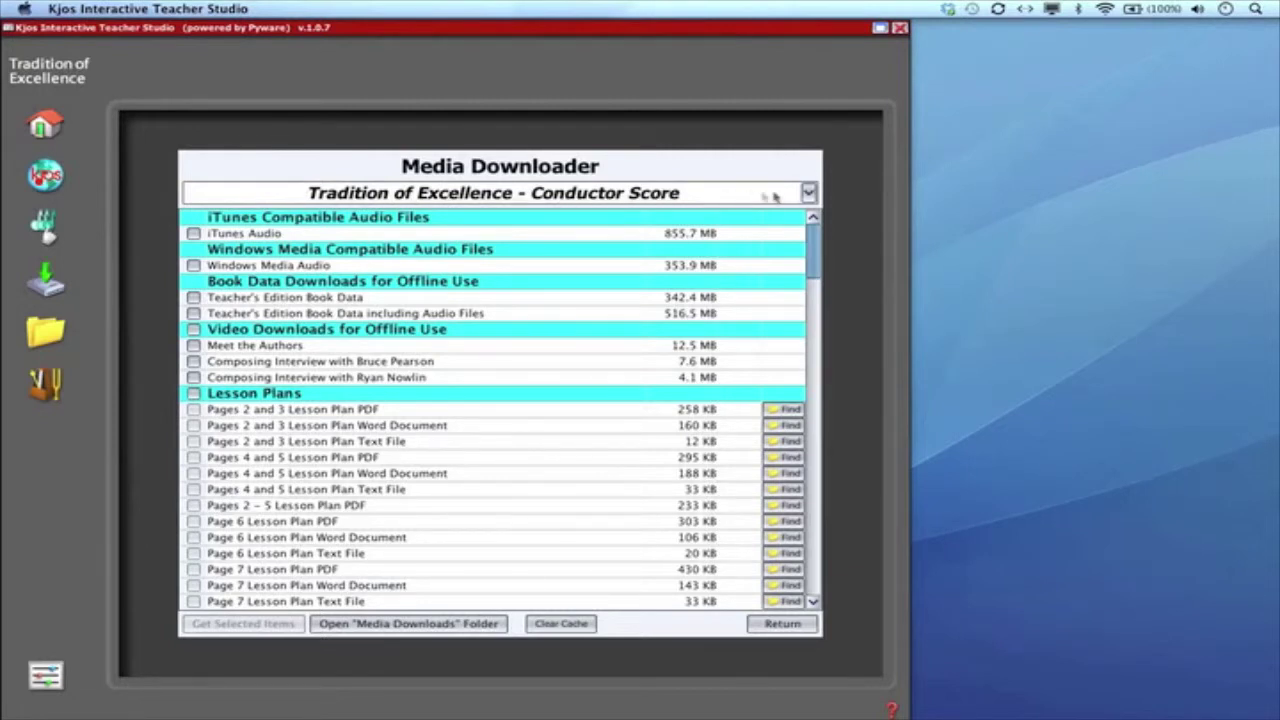
Switch the downloader to Tradition of Excellence – Flute and scroll through its media and PDFs.
left_click(808, 192)
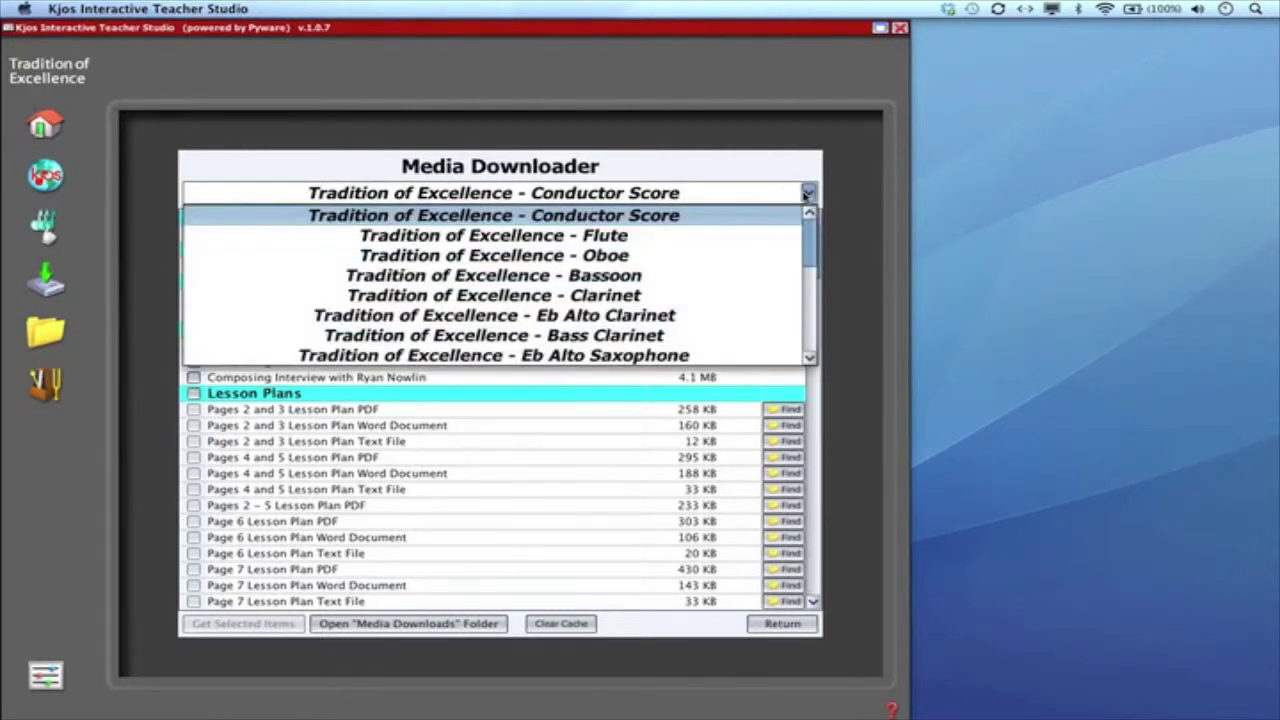
left_click(772, 233)
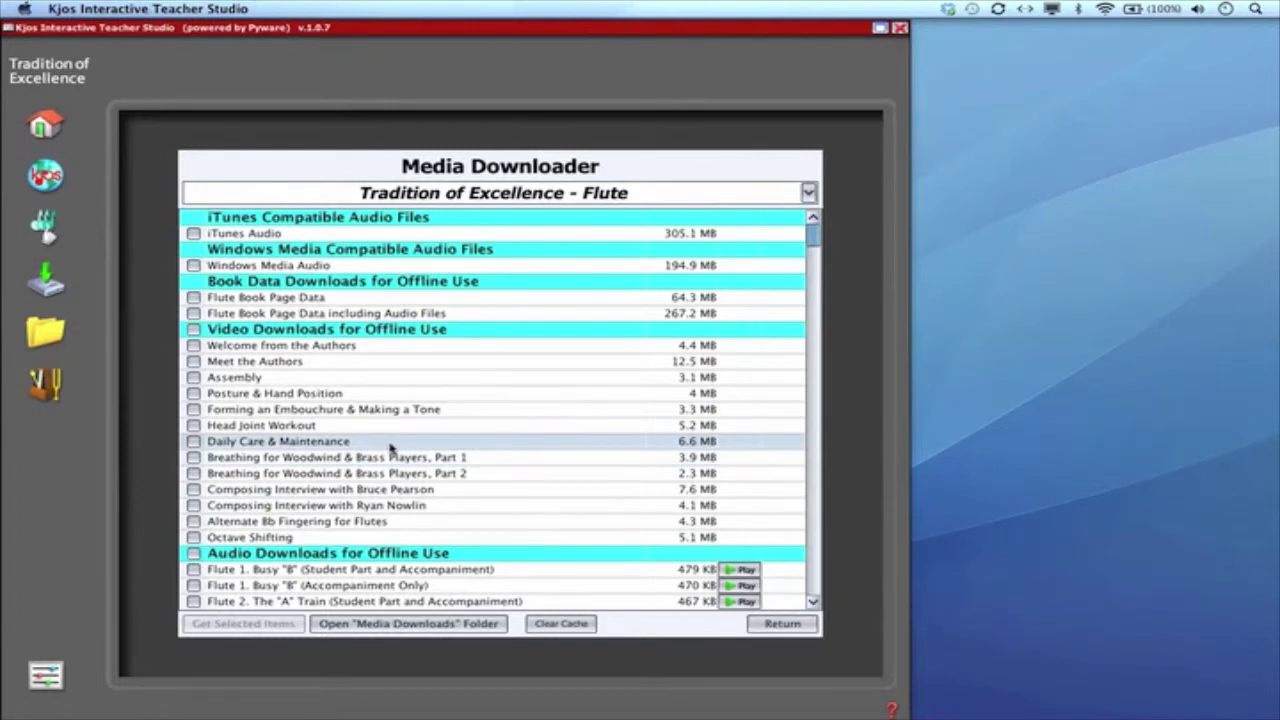
scroll(395, 449, "down", 20)
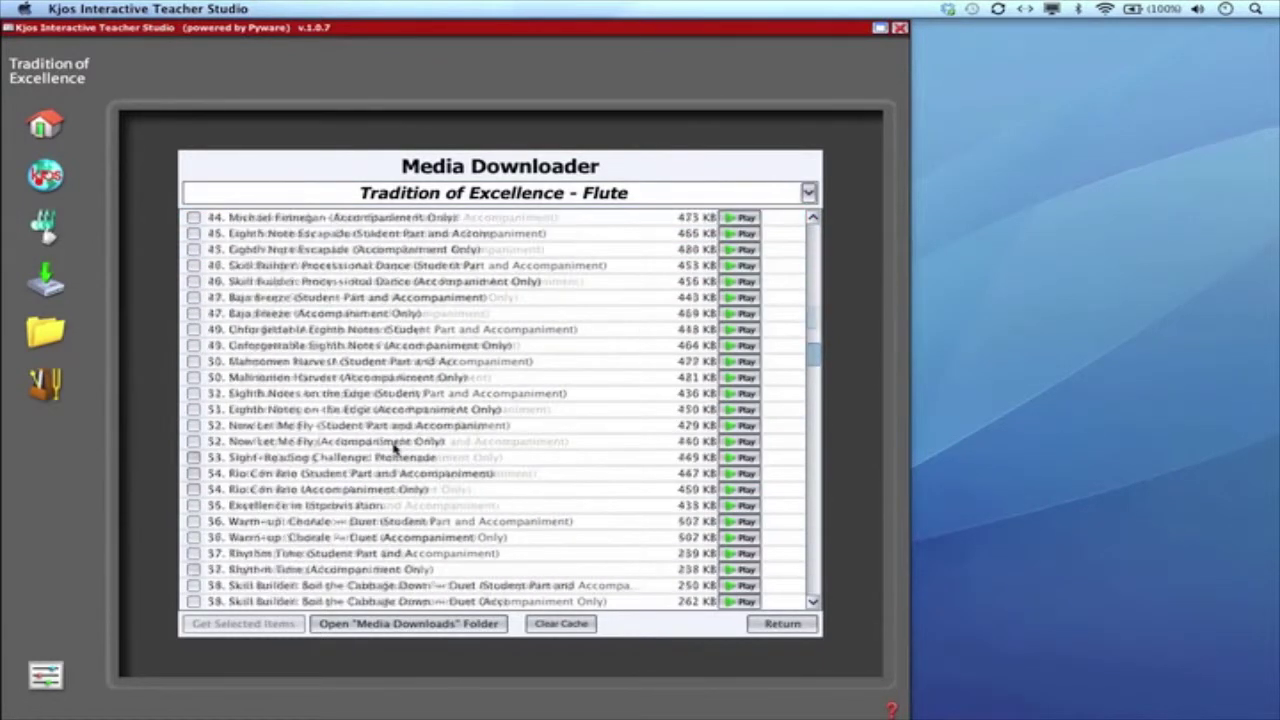
scroll(395, 449, "down", 20)
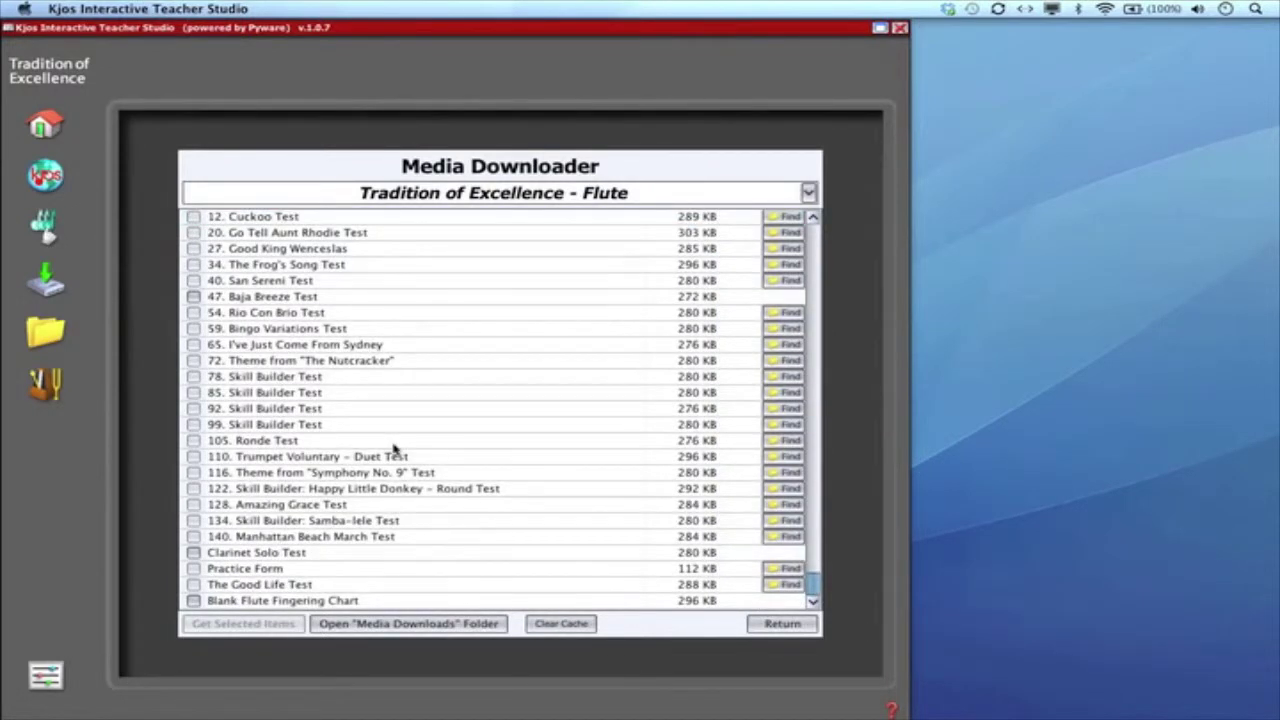
scroll(395, 449, "up", 10)
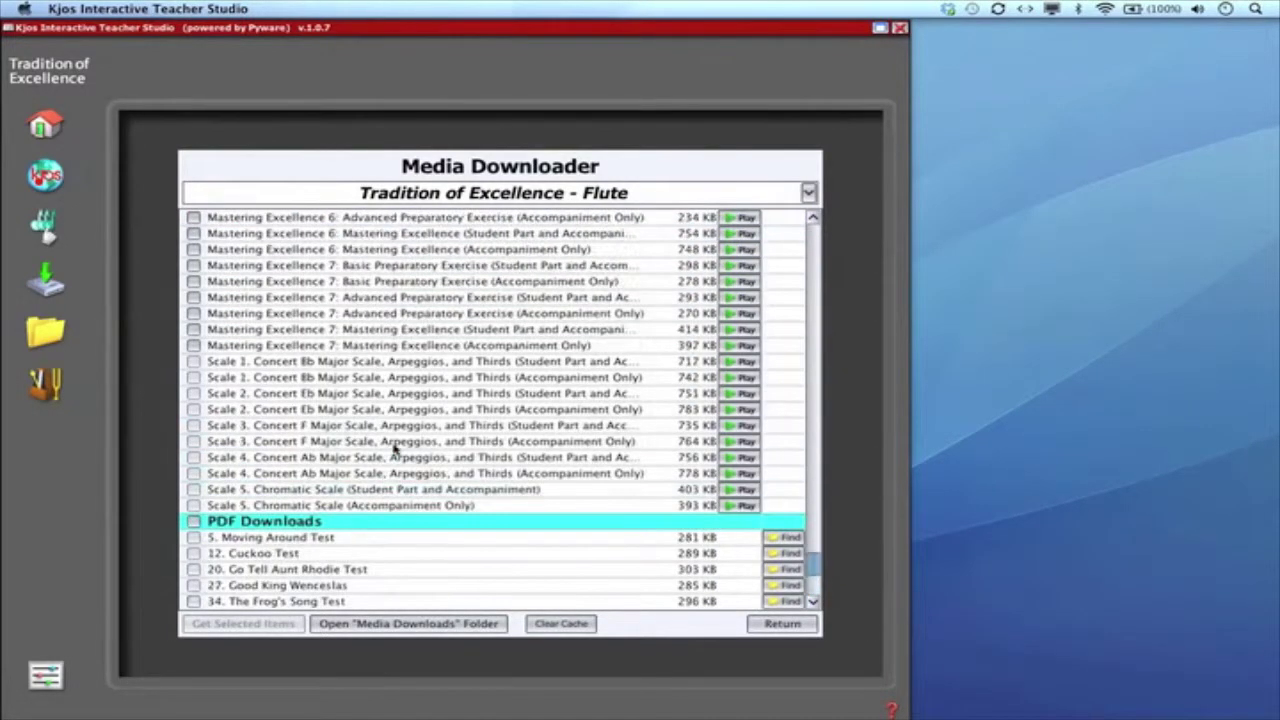
scroll(395, 449, "up", 4)
Switch to the Tradition of Excellence – Percussion edition, ticking then unticking Playing Mallet Percussion.
left_click(808, 192)
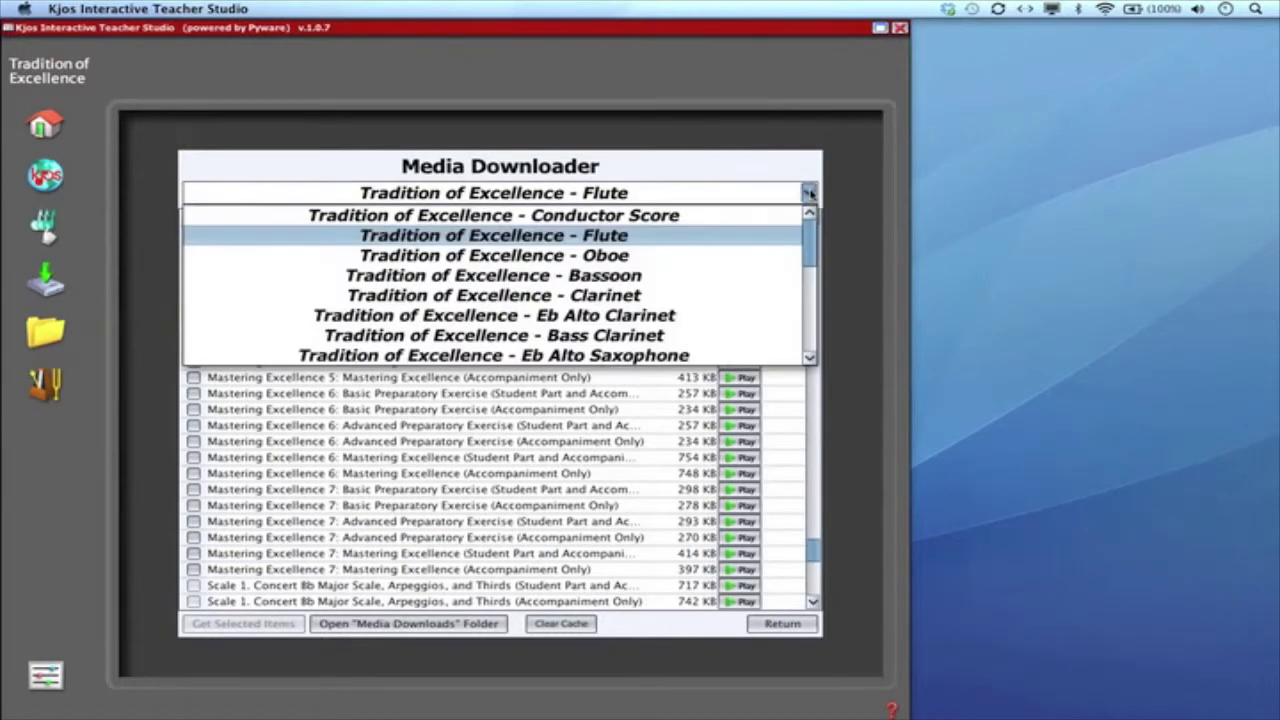
left_click_drag(811, 244, 809, 355)
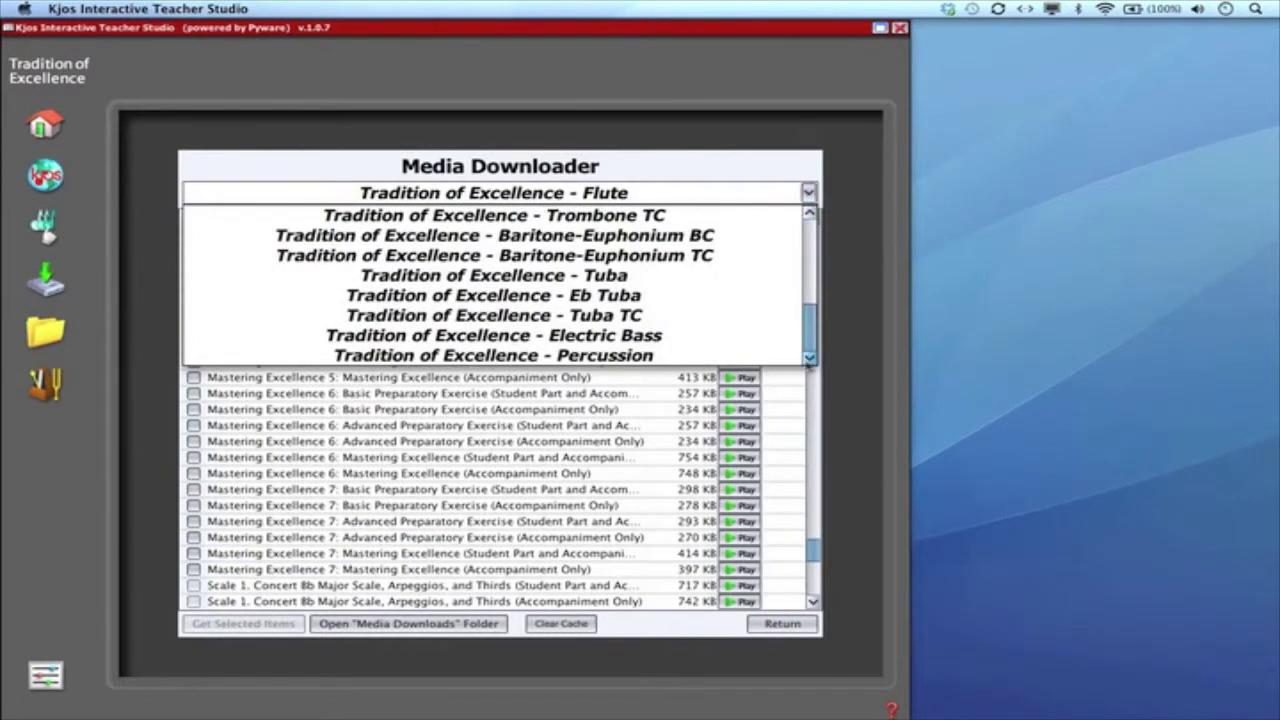
left_click(700, 364)
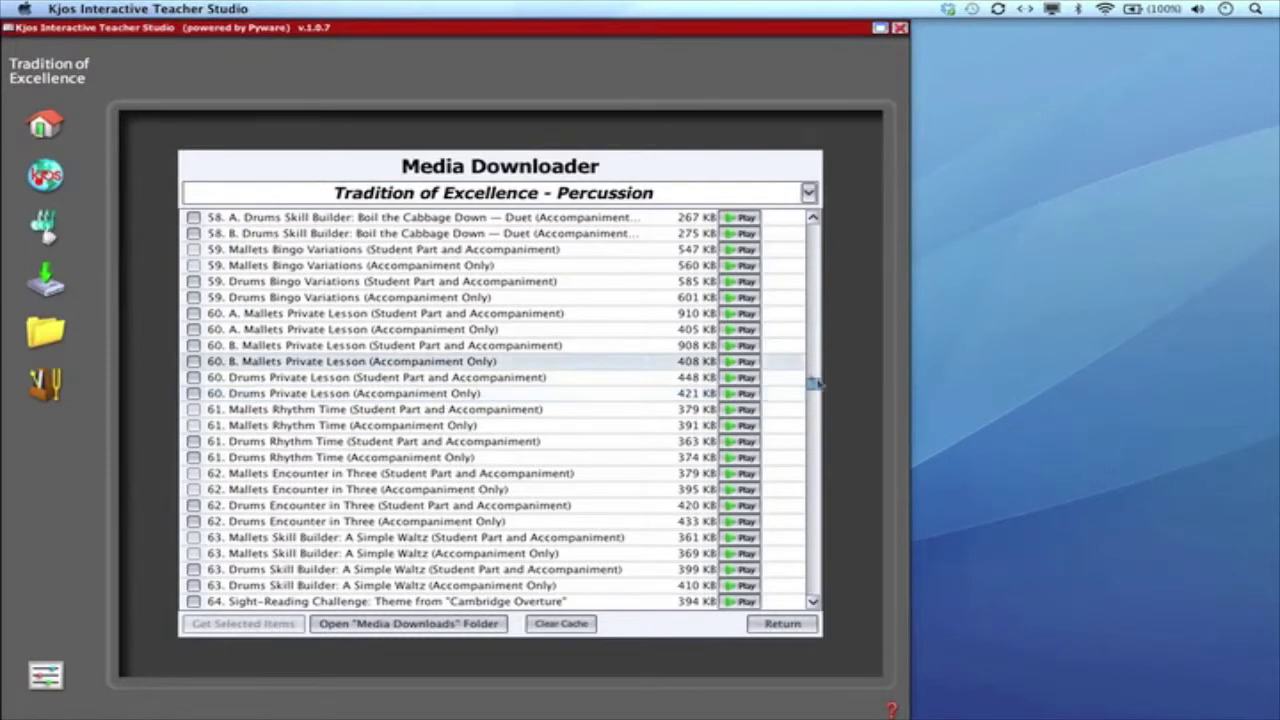
left_click_drag(814, 381, 809, 203)
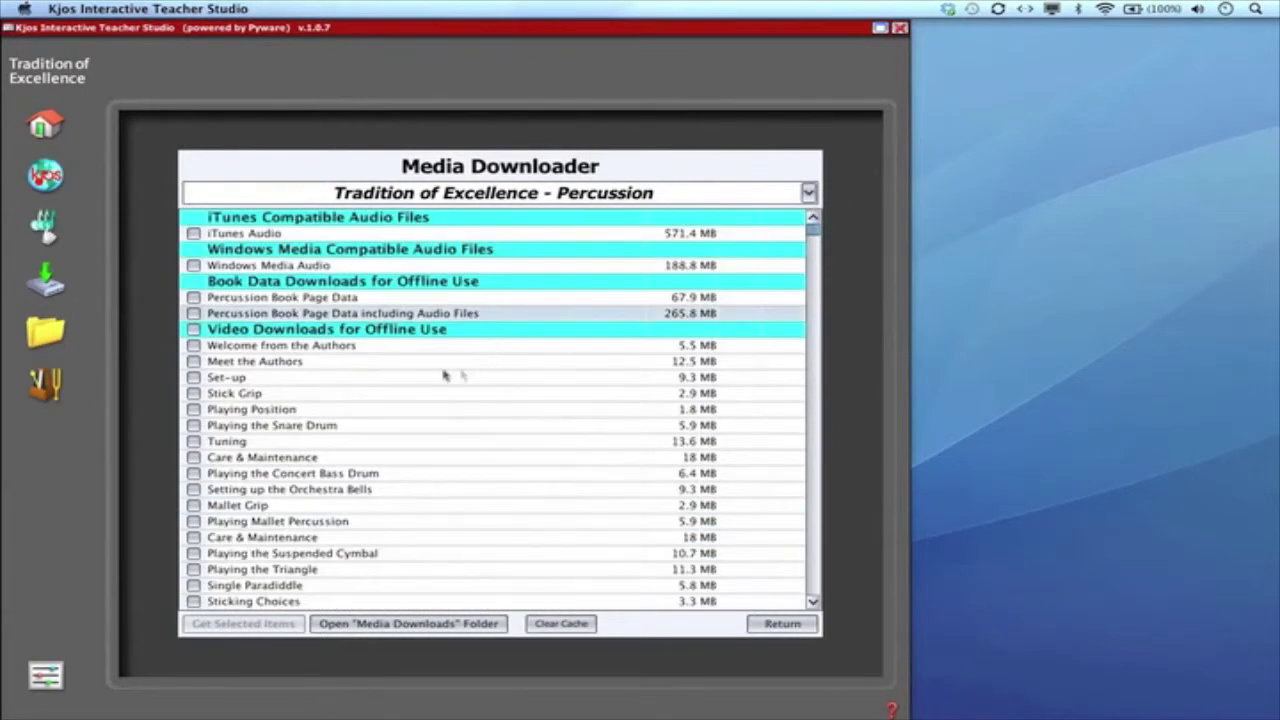
left_click(193, 522)
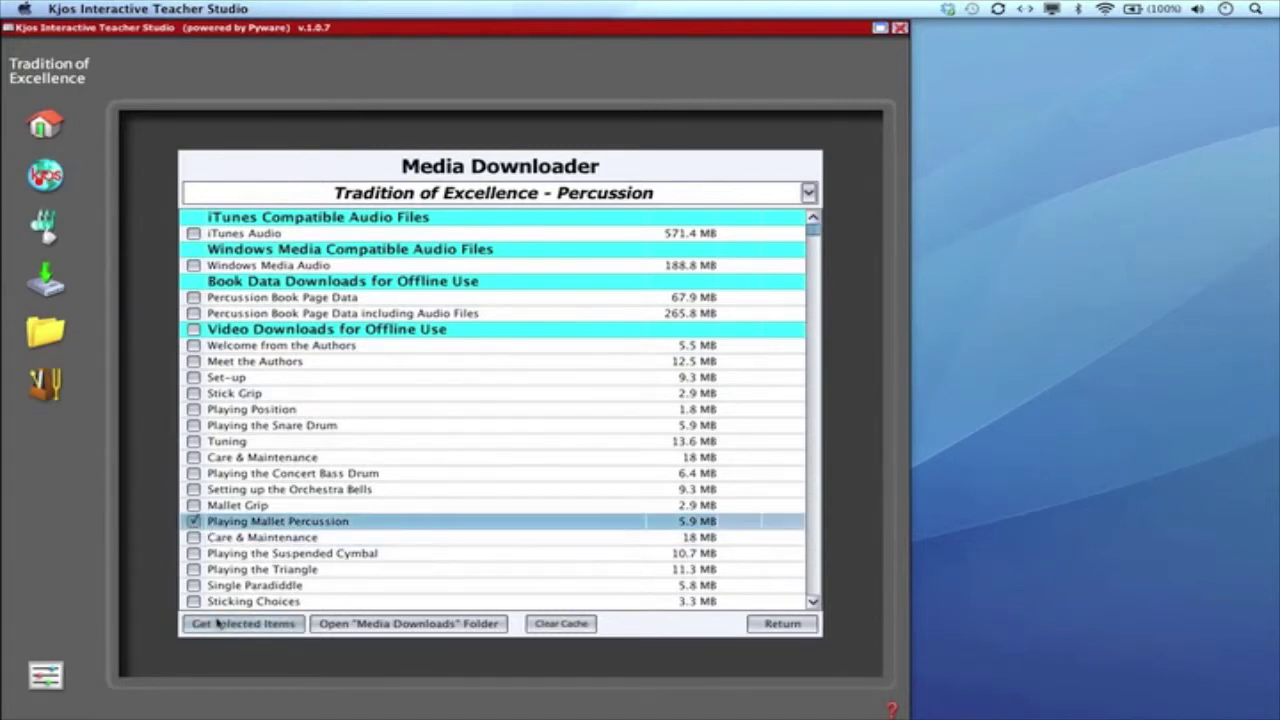
left_click(193, 522)
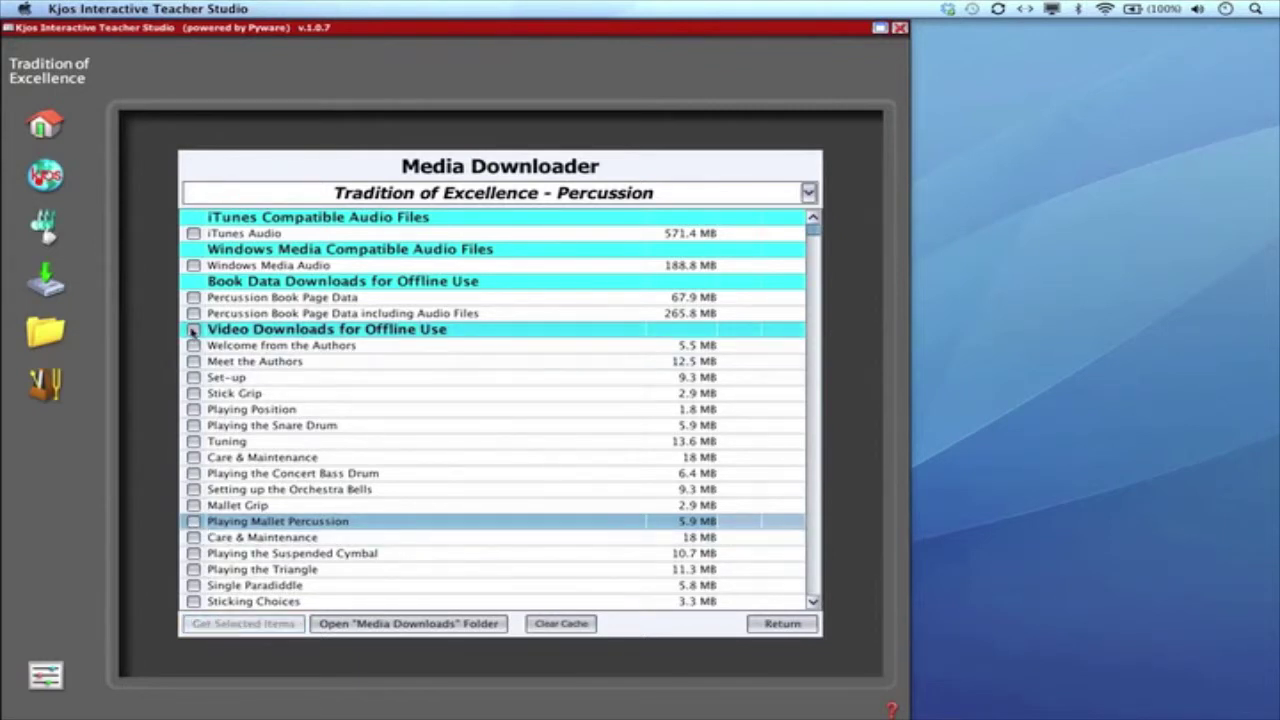
Choose Tradition of Excellence – F Horn from the book edition list.
left_click(582, 192)
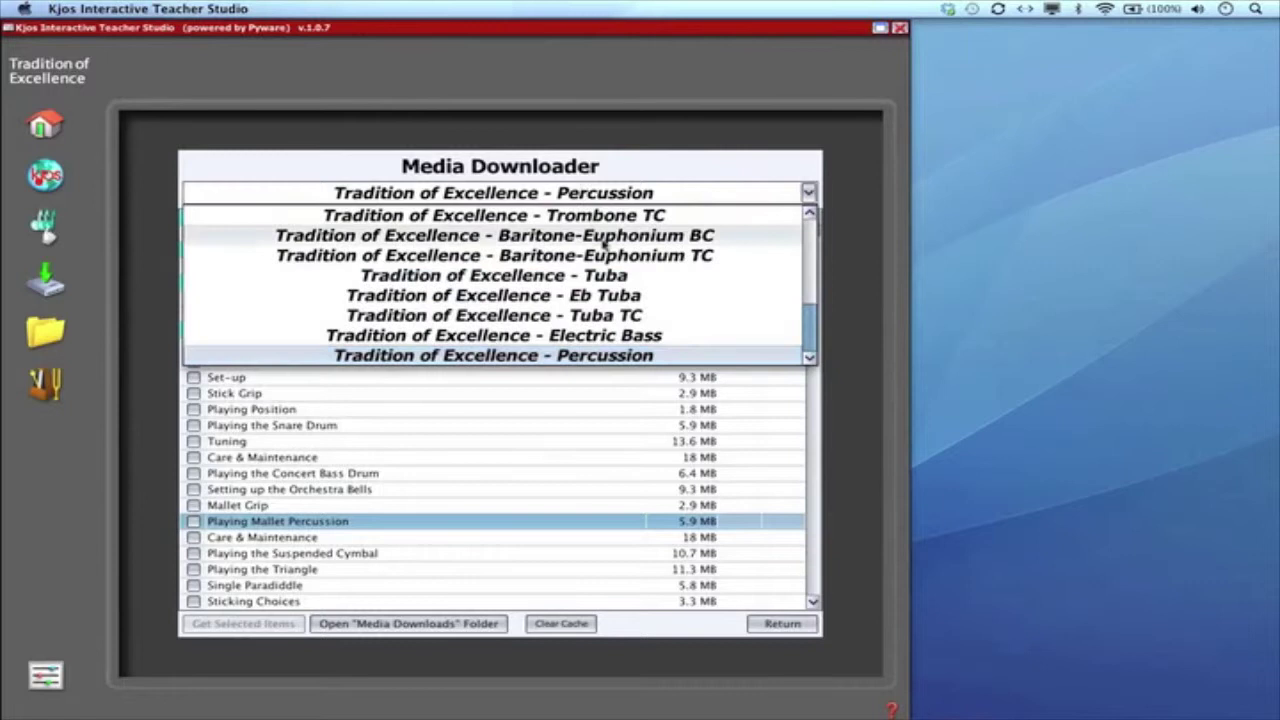
left_click(675, 283)
left_click(808, 194)
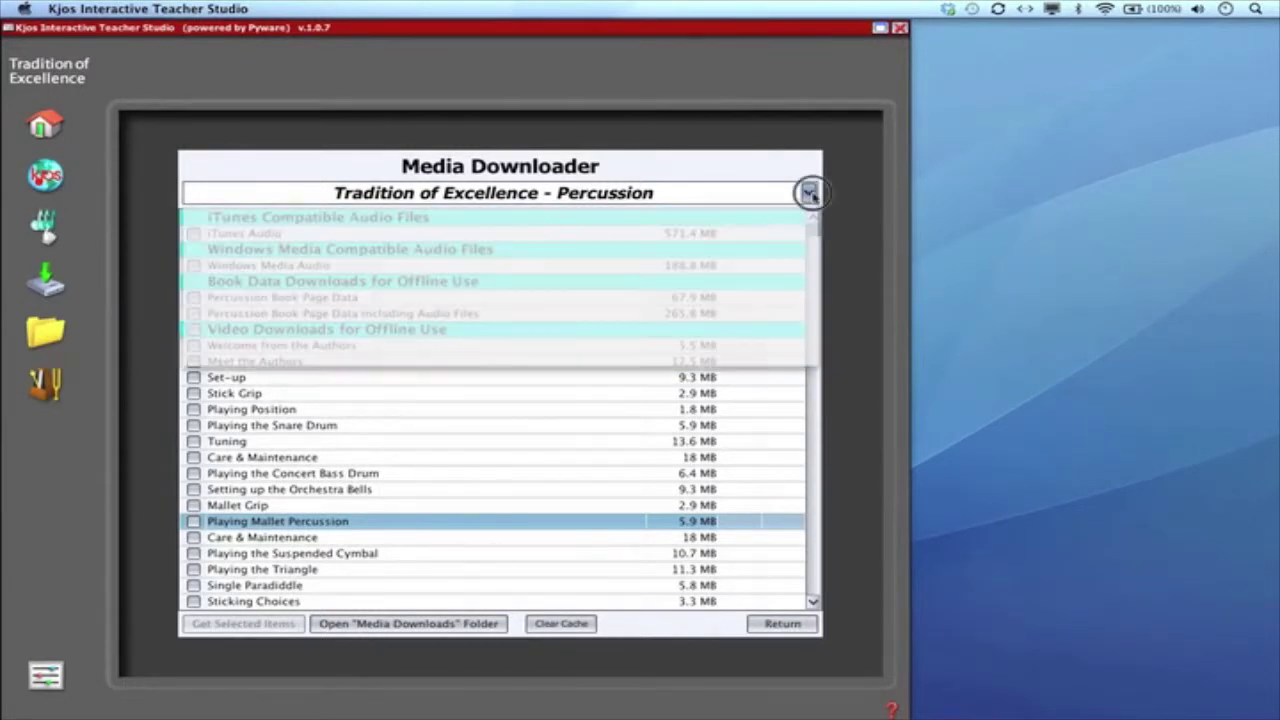
scroll(806, 320, "up", 5)
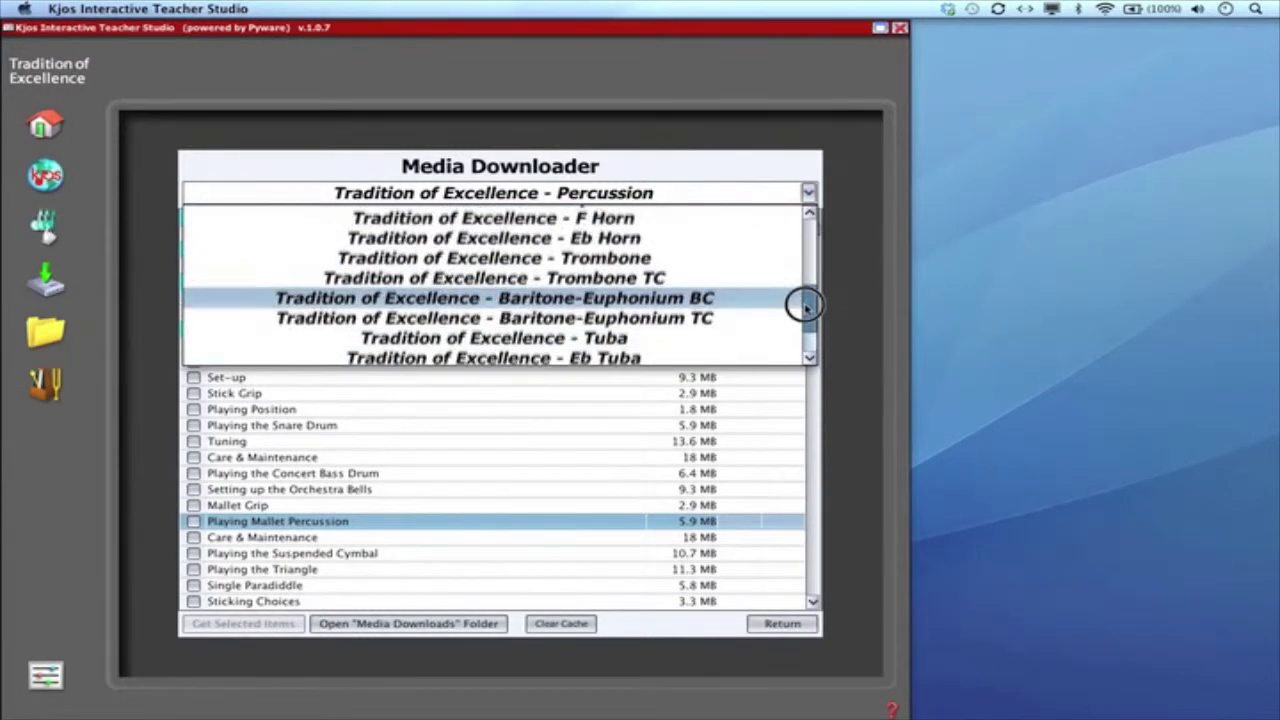
left_click(584, 245)
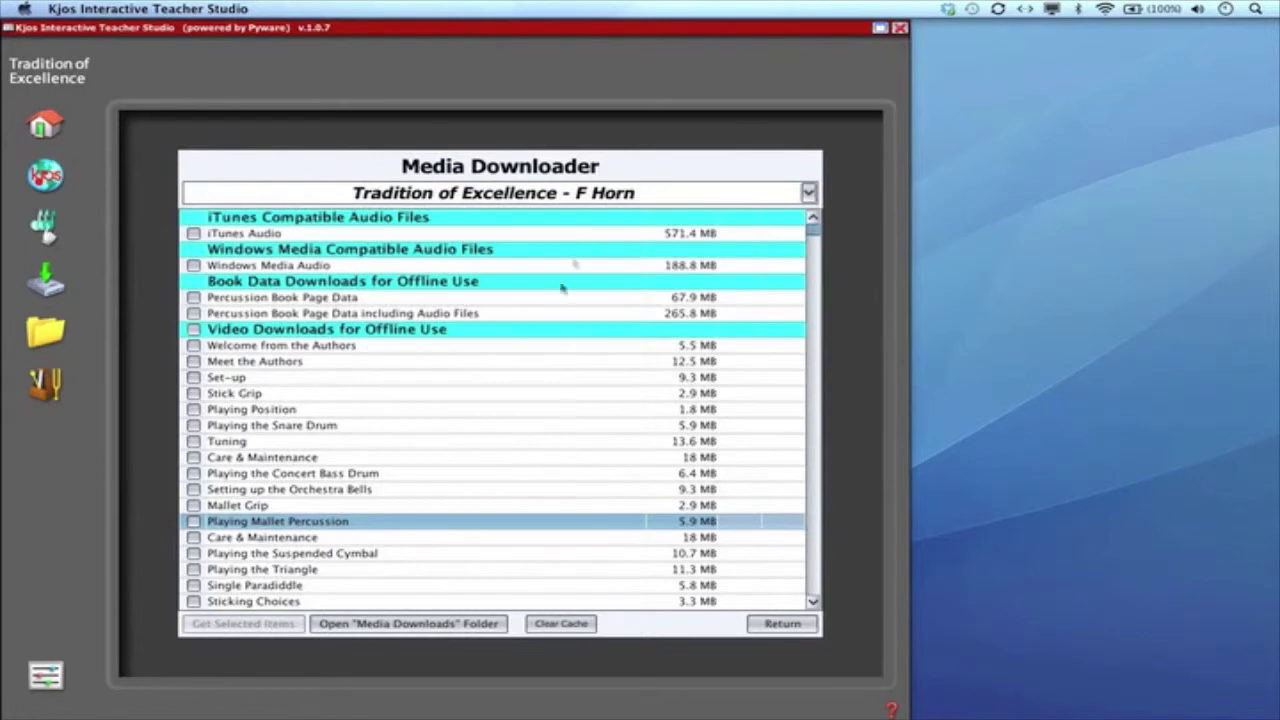